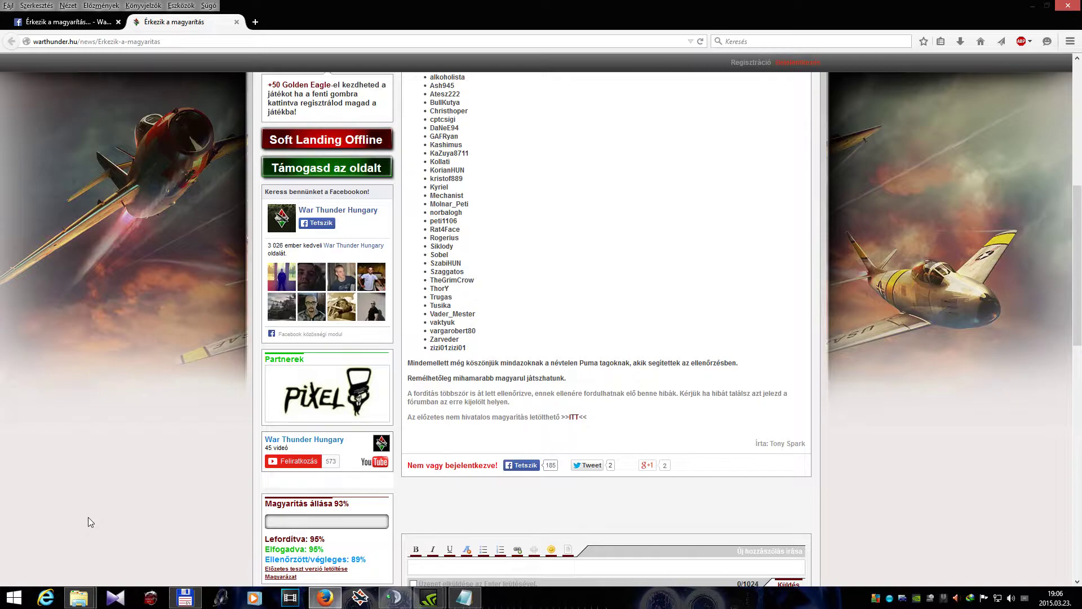
# Open the download link for the unofficial Hungarian translation at the end of the article and dismiss the sign-up prompt.
pyautogui.scroll(7, 123, 484)
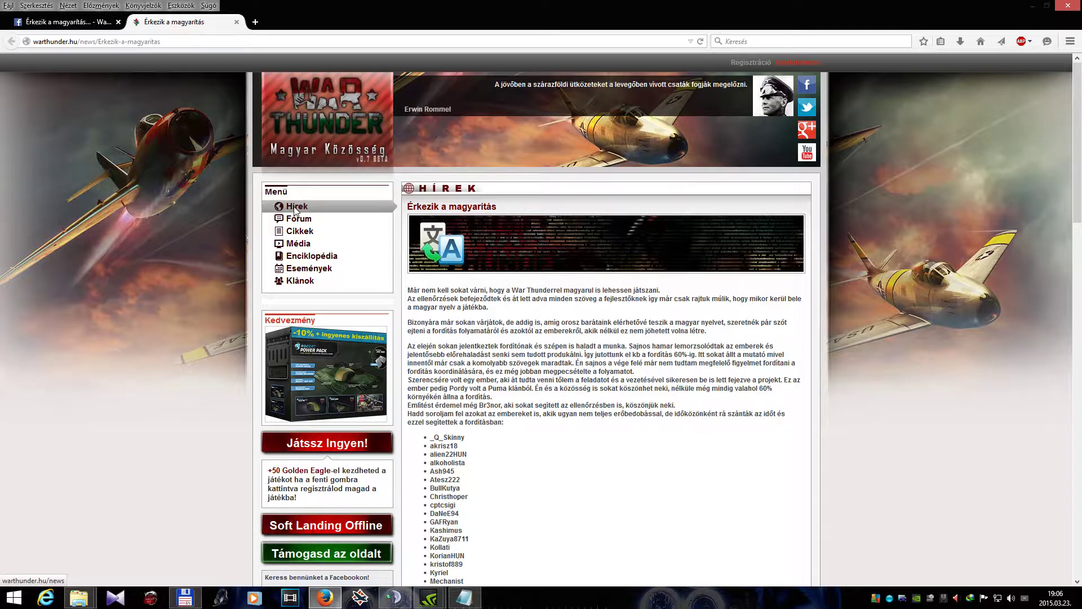
pyautogui.moveTo(418, 216); pyautogui.dragTo(506, 212)
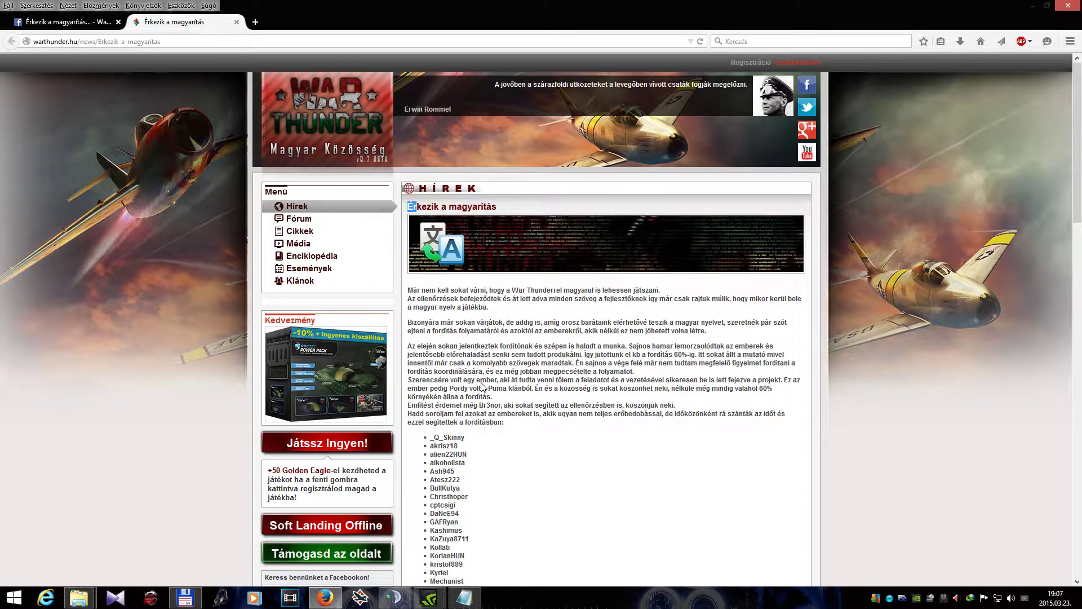
pyautogui.scroll(-4, 552, 407)
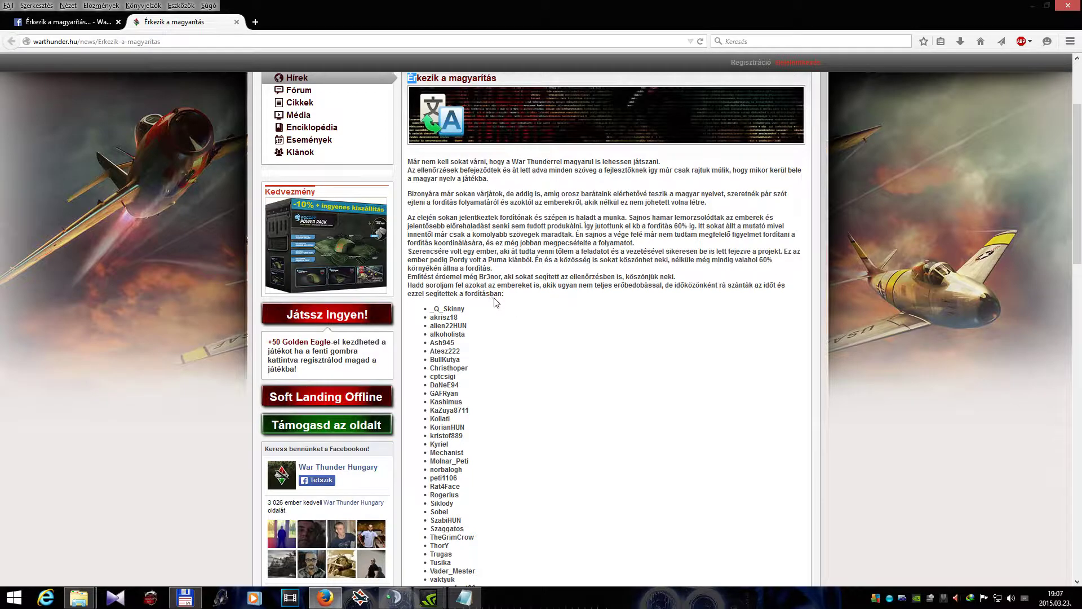
pyautogui.scroll(-3, 533, 360)
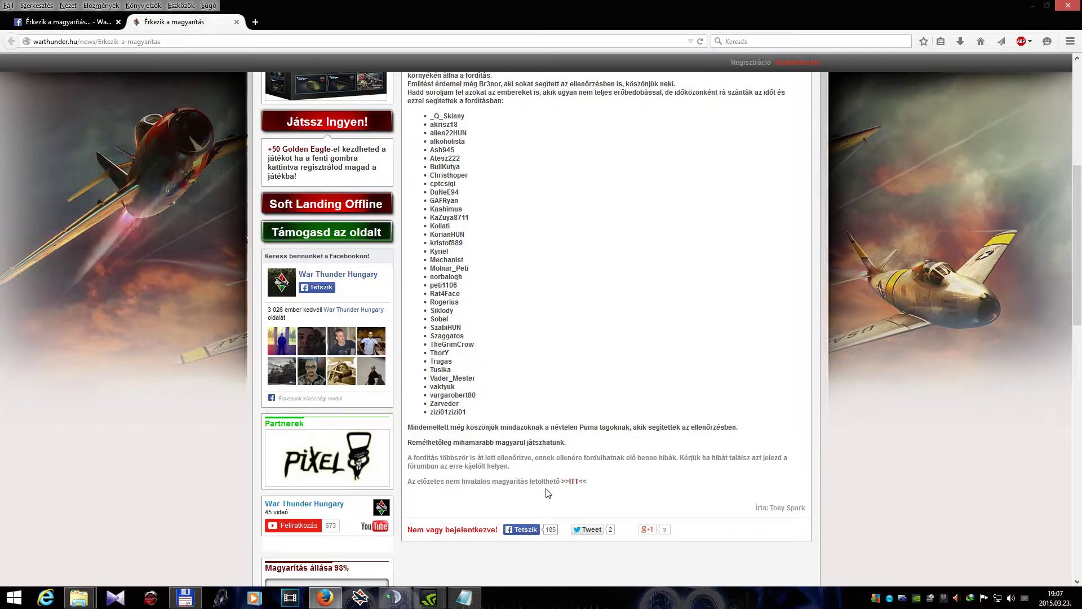
pyautogui.click(579, 482)
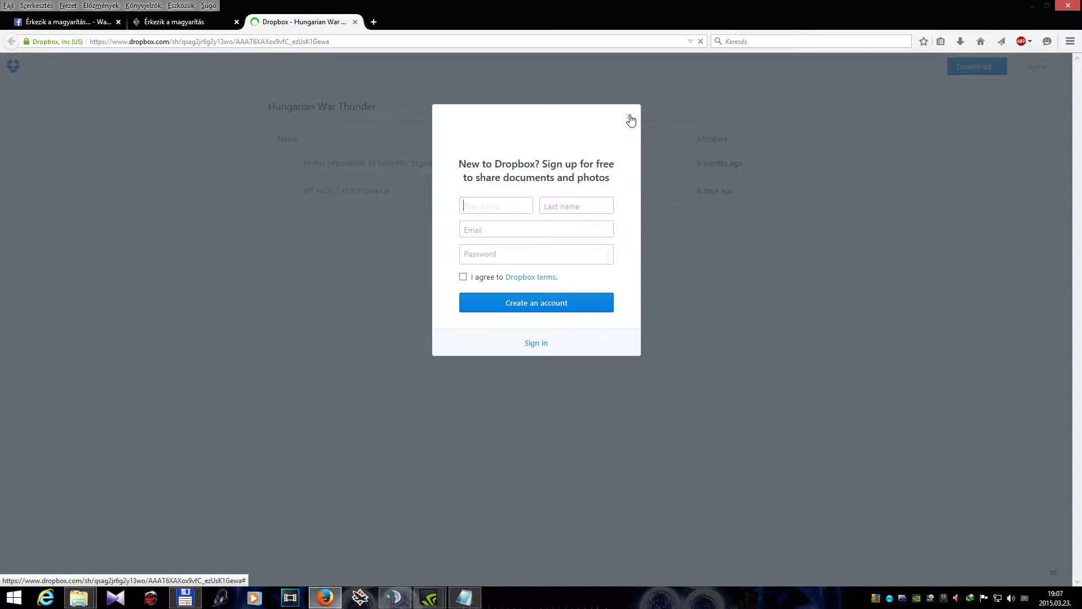
pyautogui.click(630, 117)
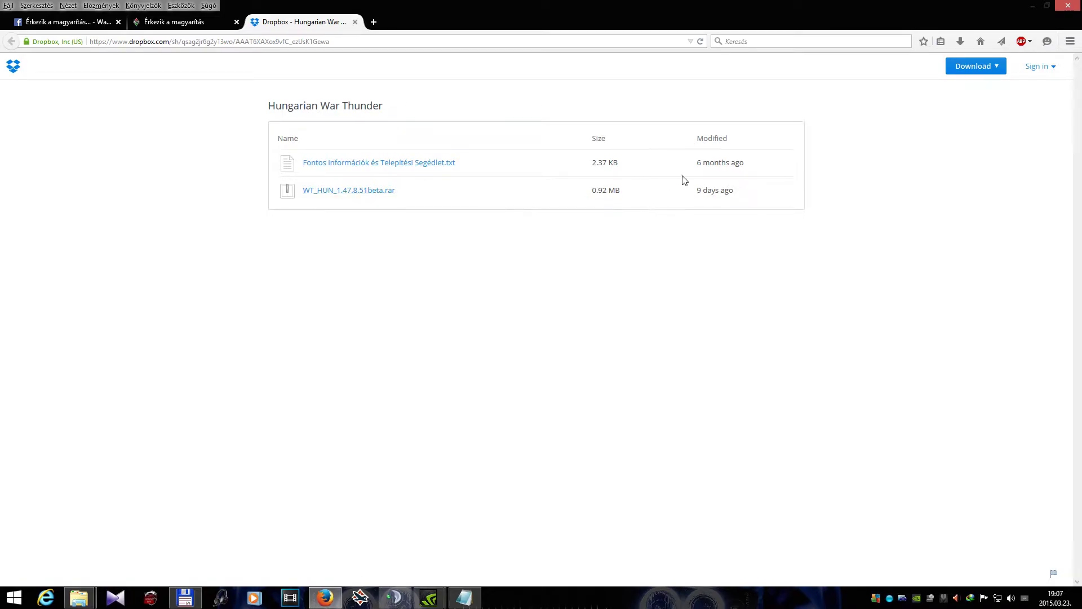
# Download WT_HUN_1.47.8.51beta.rar from the shared folder without creating an account, saving it as a file.
pyautogui.click(362, 192)
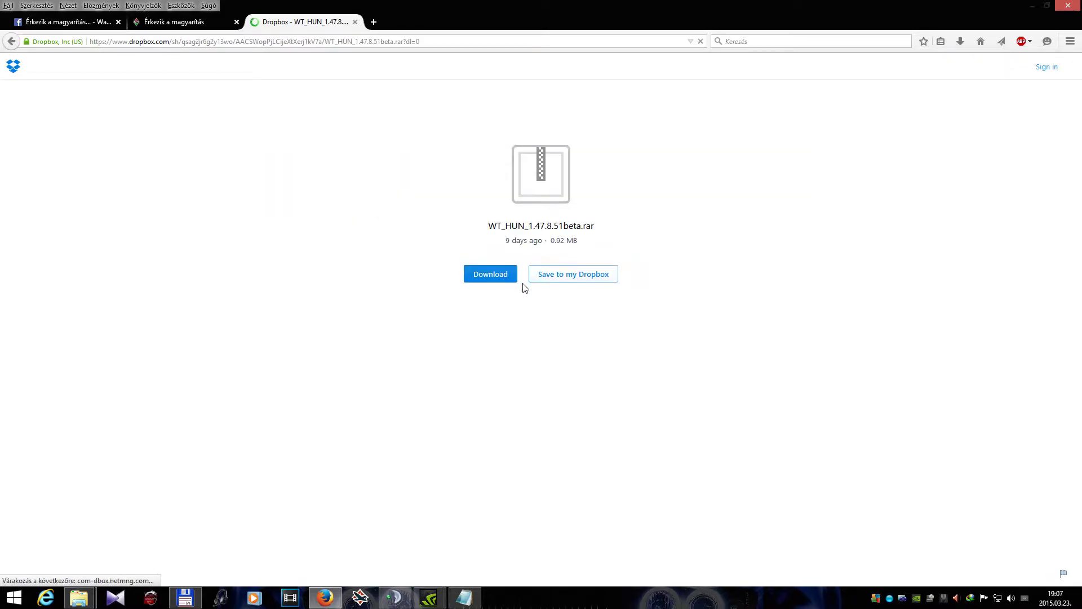
pyautogui.click(499, 277)
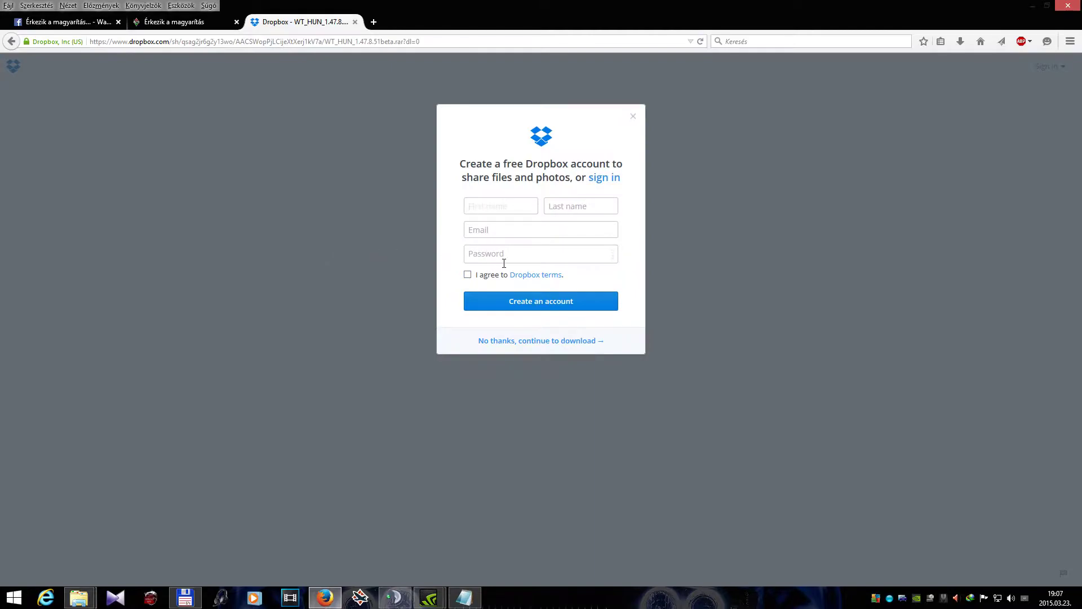
pyautogui.click(633, 116)
pyautogui.click(473, 274)
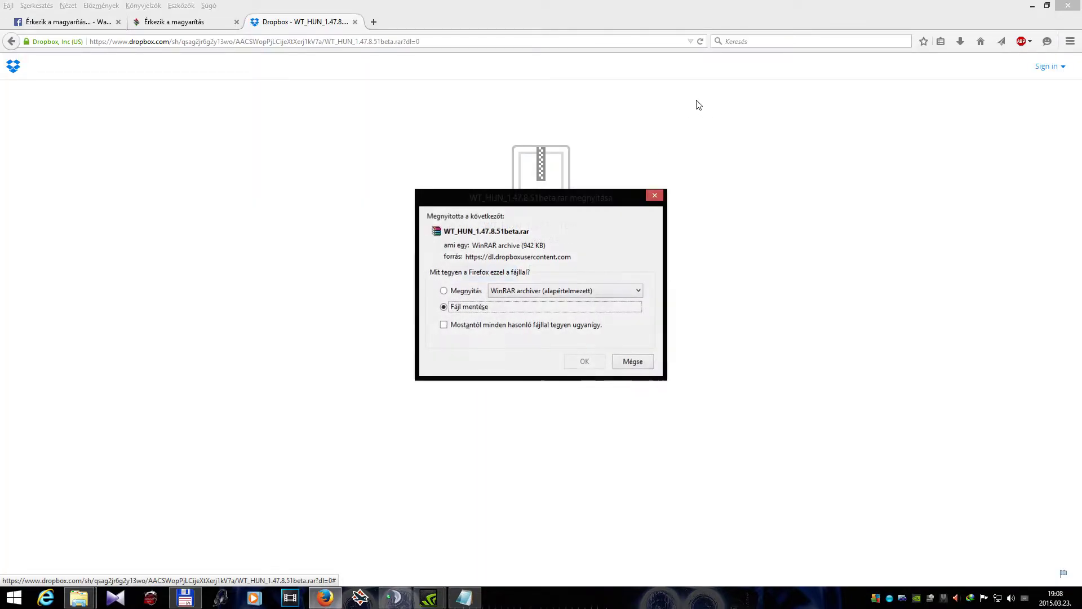
pyautogui.click(585, 362)
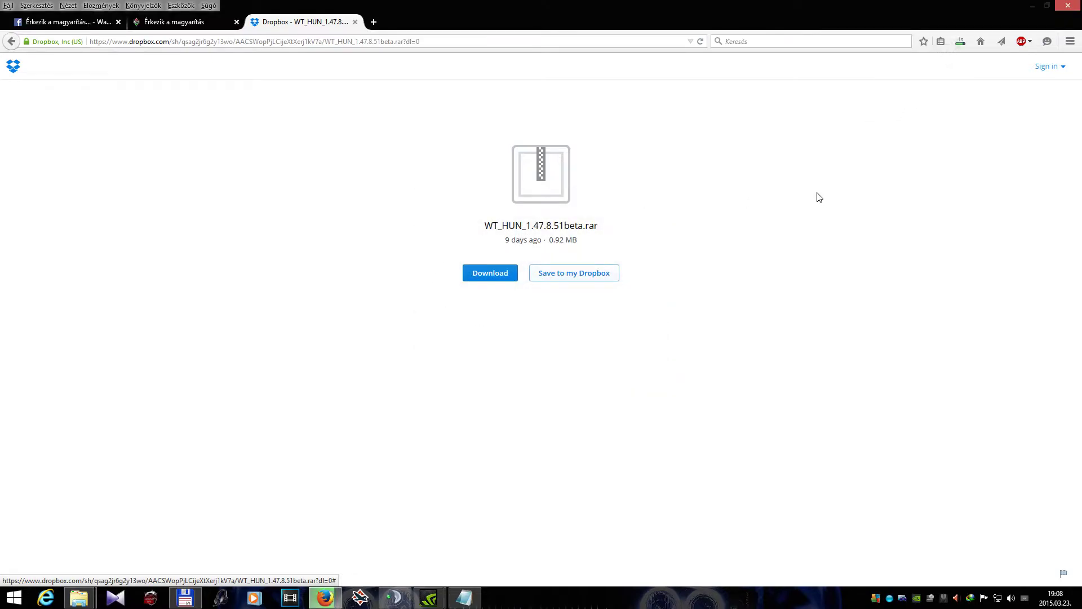
# Return to the shared folder and open the installation guide "Fontos Információk és Telepítési Segédlet.txt".
pyautogui.click(12, 41)
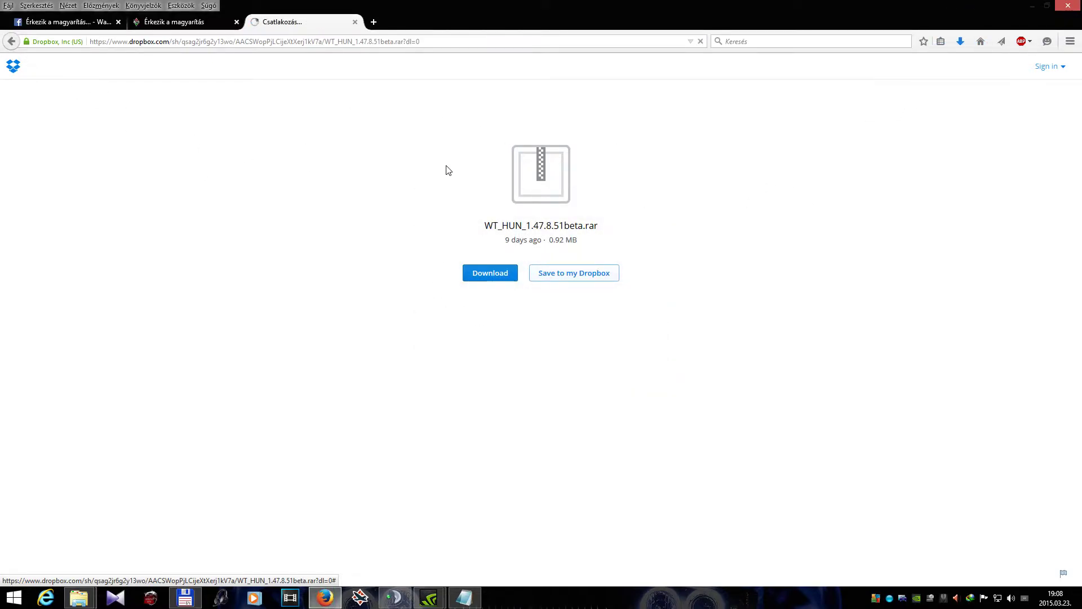
pyautogui.click(354, 163)
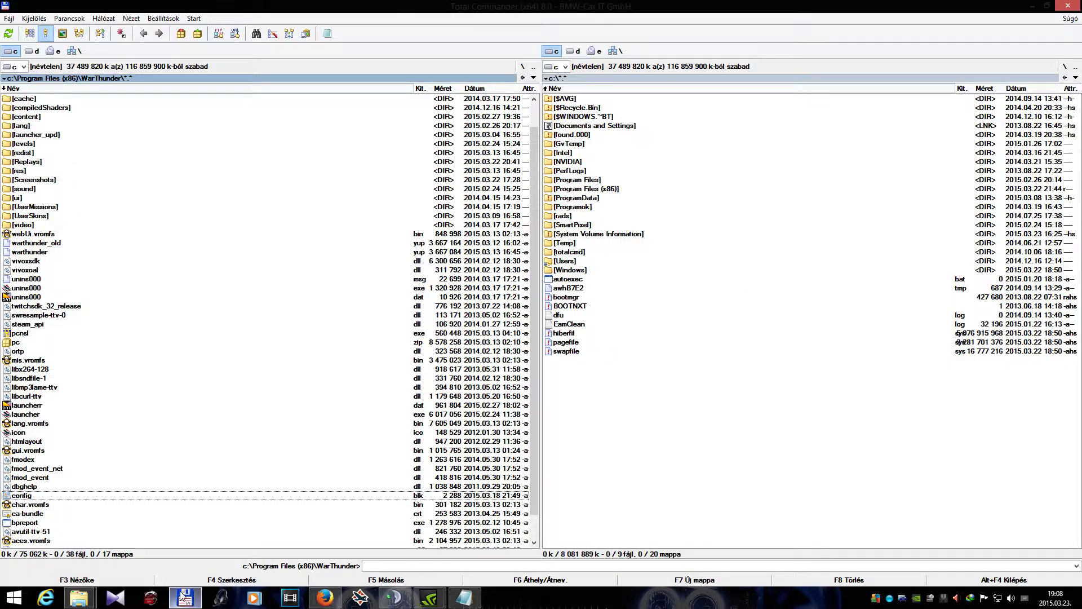
# Switch to Total Commander and open the config file from c:\Program Files (x86)\WarThunder for editing.
pyautogui.click(185, 597)
pyautogui.doubleClick(363, 7)
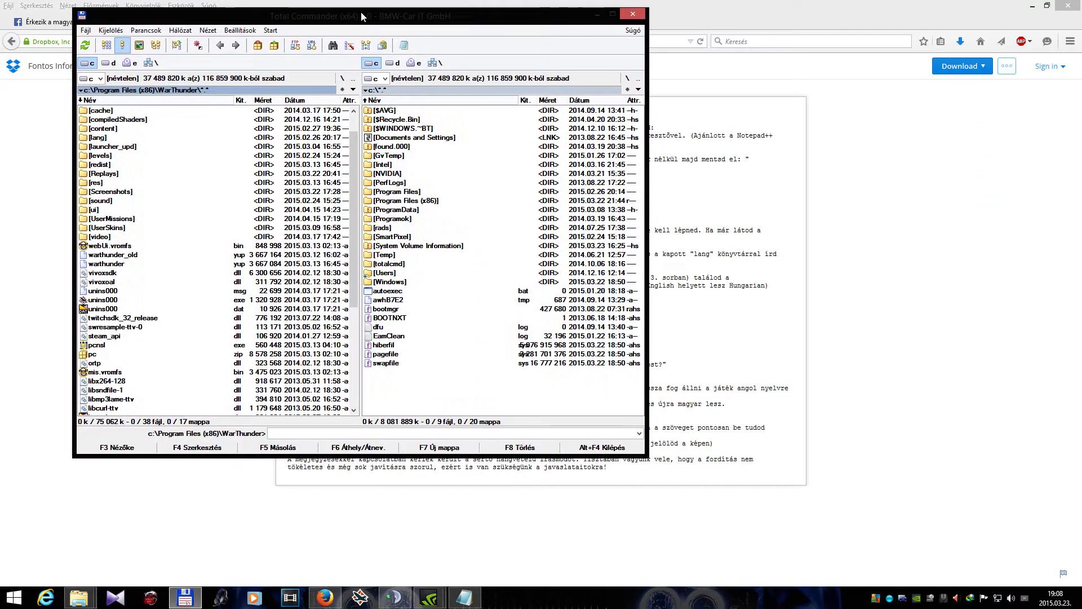
pyautogui.click(611, 14)
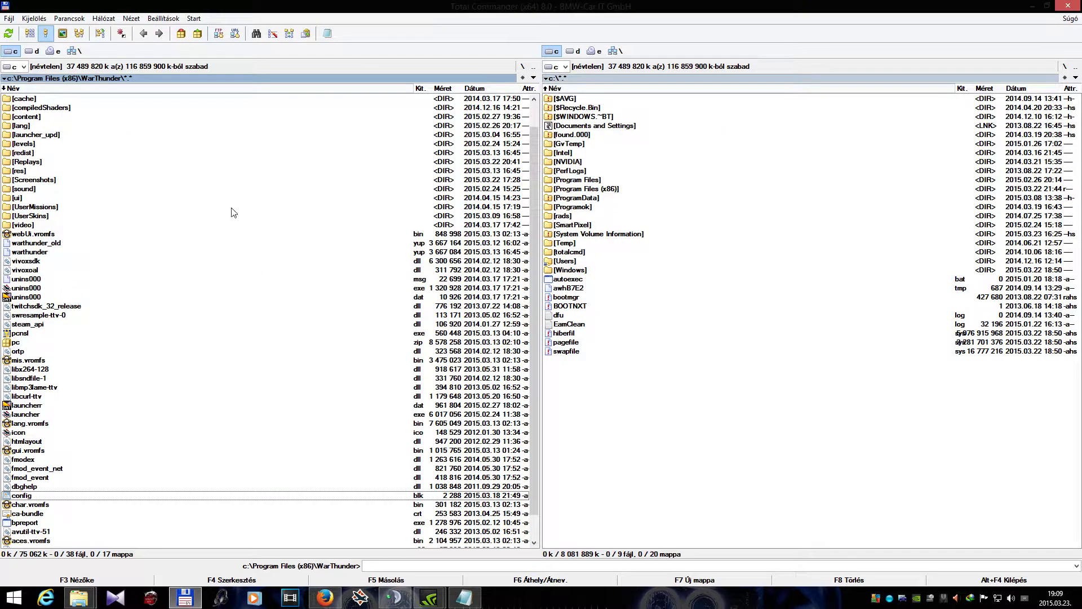
pyautogui.scroll(-1, 119, 313)
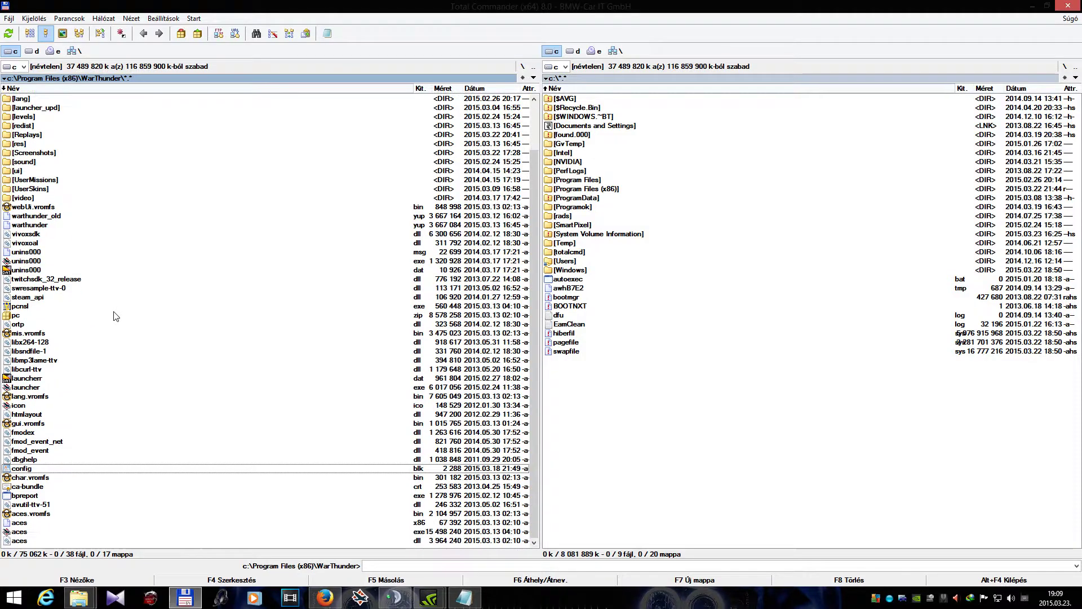
pyautogui.rightClick(53, 471)
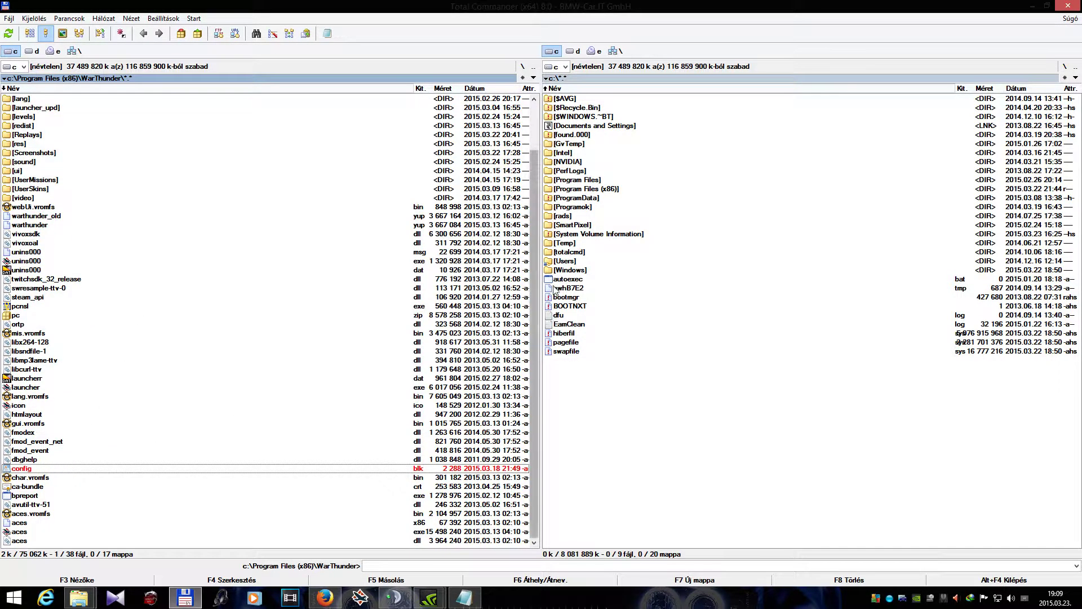
pyautogui.doubleClick(32, 472)
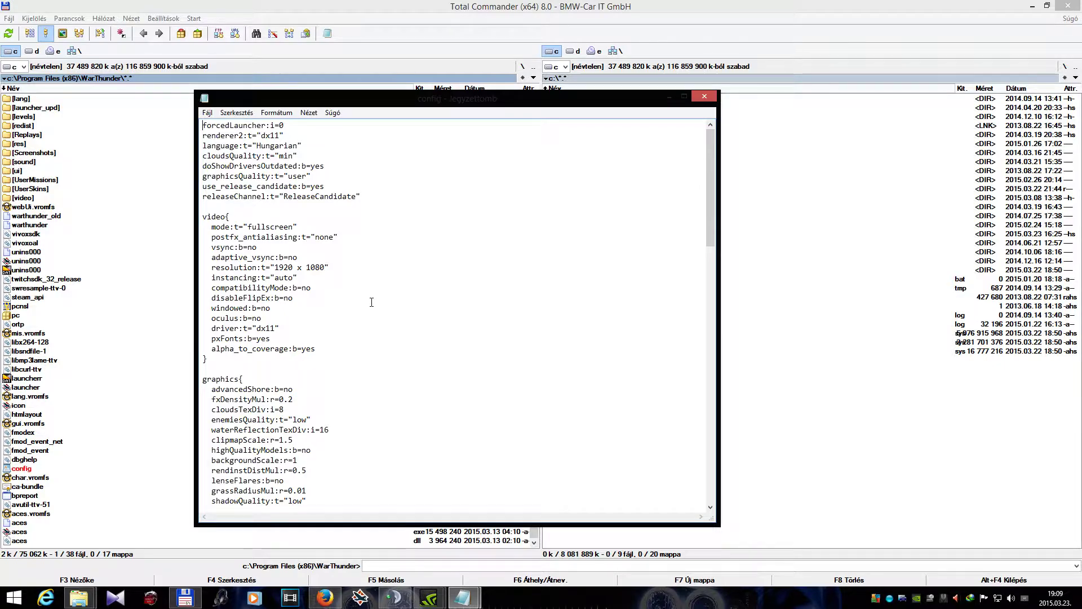
# Switch to the installation guide in Firefox and copy the sample block from "debug{" through "512mboughttobeenoughforanybody:b=yes".
pyautogui.click(325, 598)
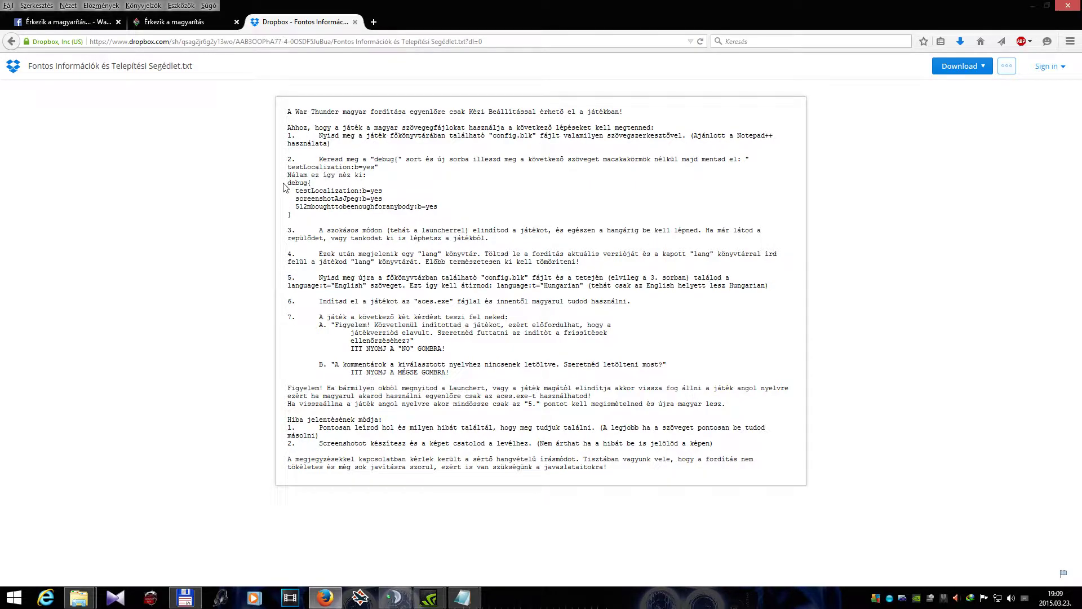
pyautogui.moveTo(288, 180); pyautogui.dragTo(449, 209)
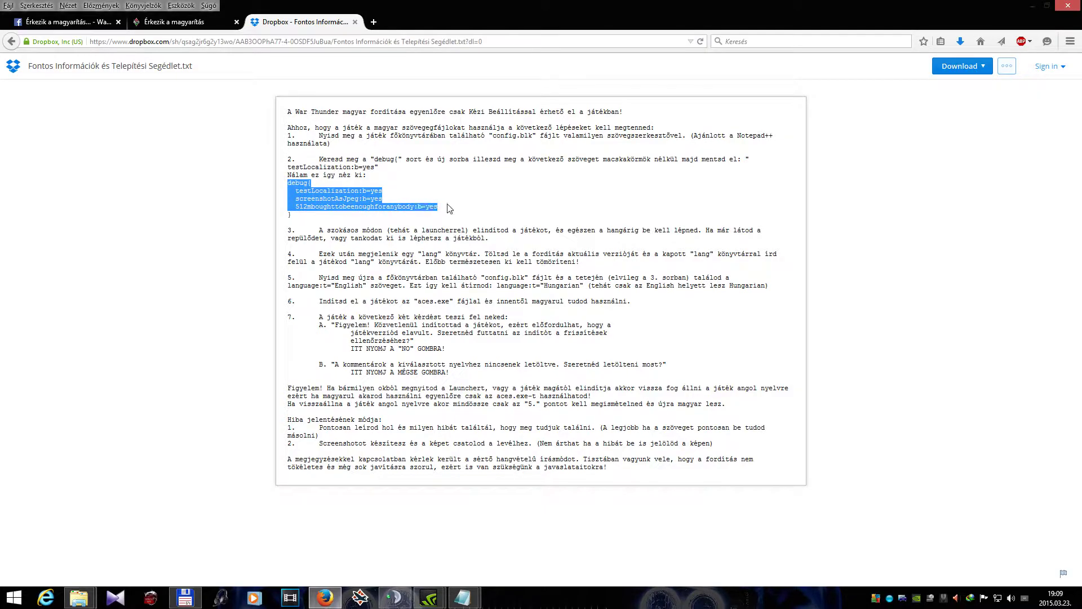
pyautogui.rightClick(378, 210)
pyautogui.click(398, 220)
pyautogui.click(324, 220)
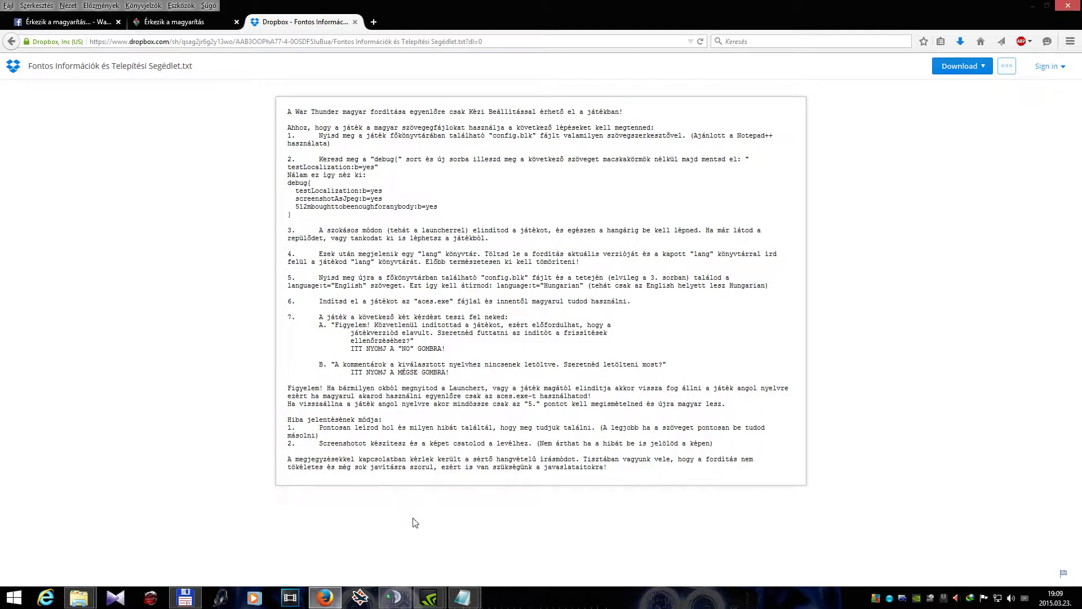
# Switch to the config file in Notepad, search for "Debug" and show the whole debug section.
pyautogui.click(463, 598)
pyautogui.click(532, 541)
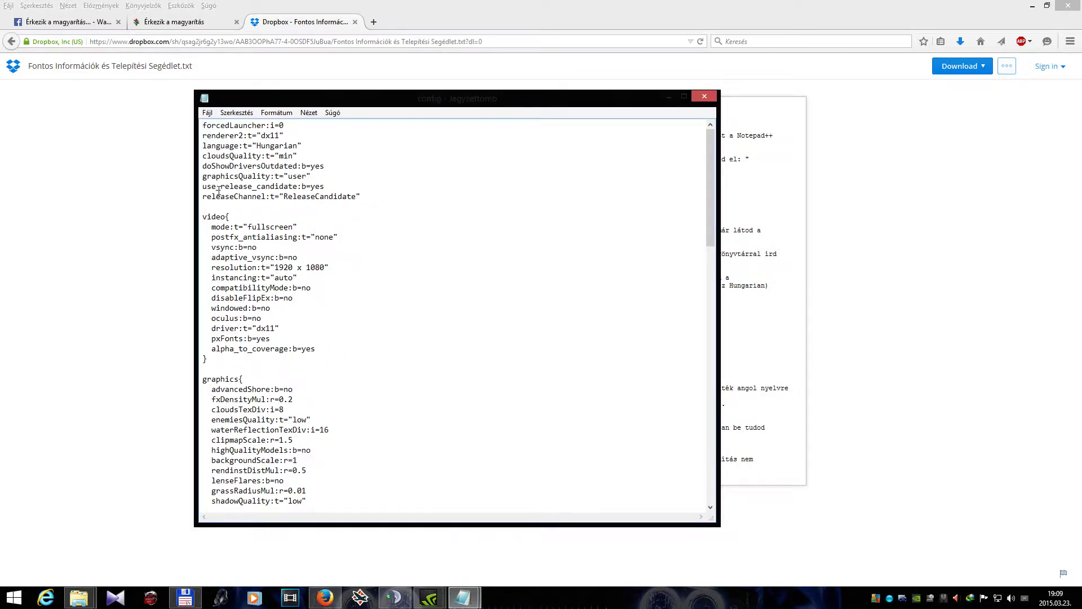
pyautogui.click(702, 97)
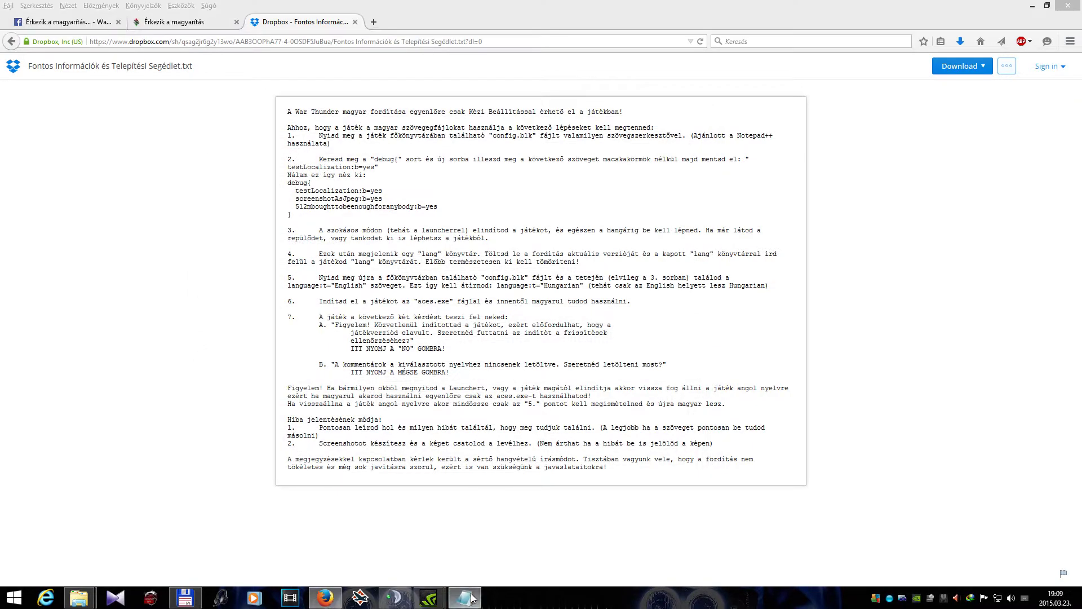
pyautogui.click(472, 597)
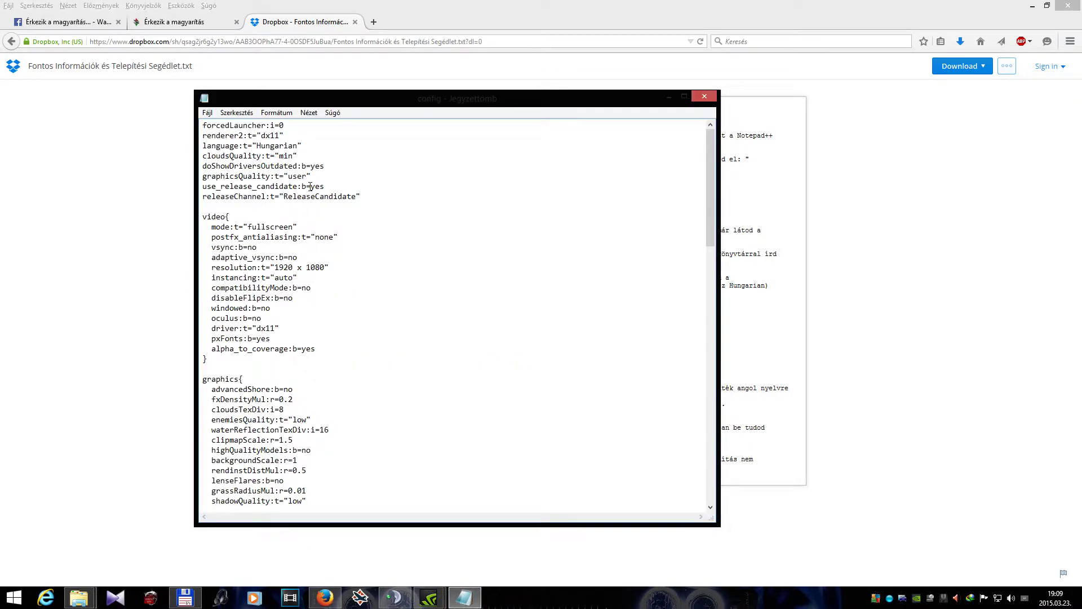
pyautogui.hotkey('ctrl', 'f')
pyautogui.write('Debug')
pyautogui.press('Return')
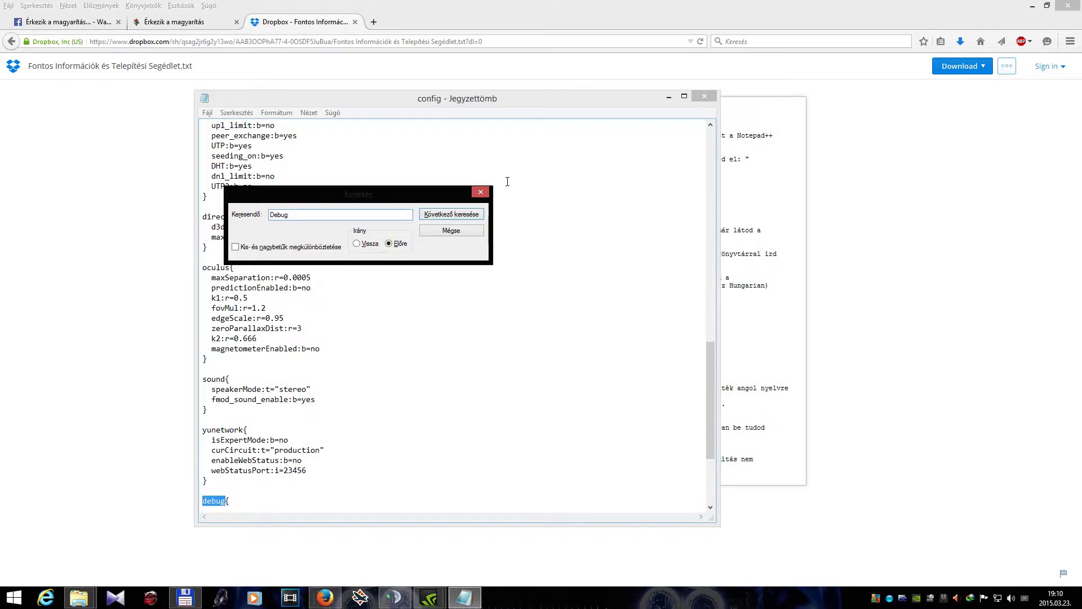
pyautogui.click(480, 194)
pyautogui.moveTo(708, 368); pyautogui.dragTo(708, 411)
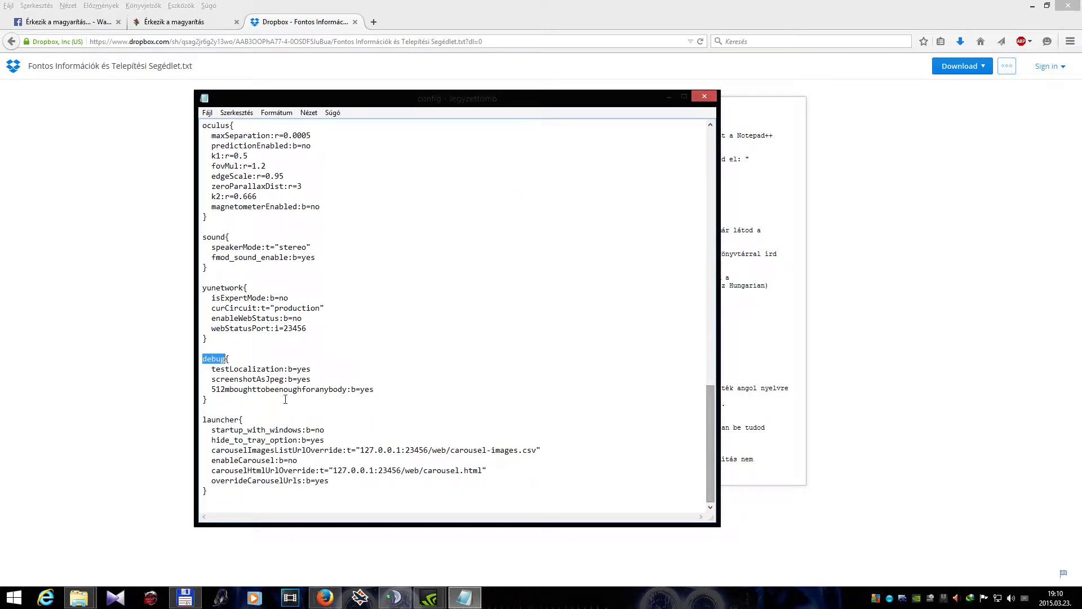
pyautogui.click(238, 360)
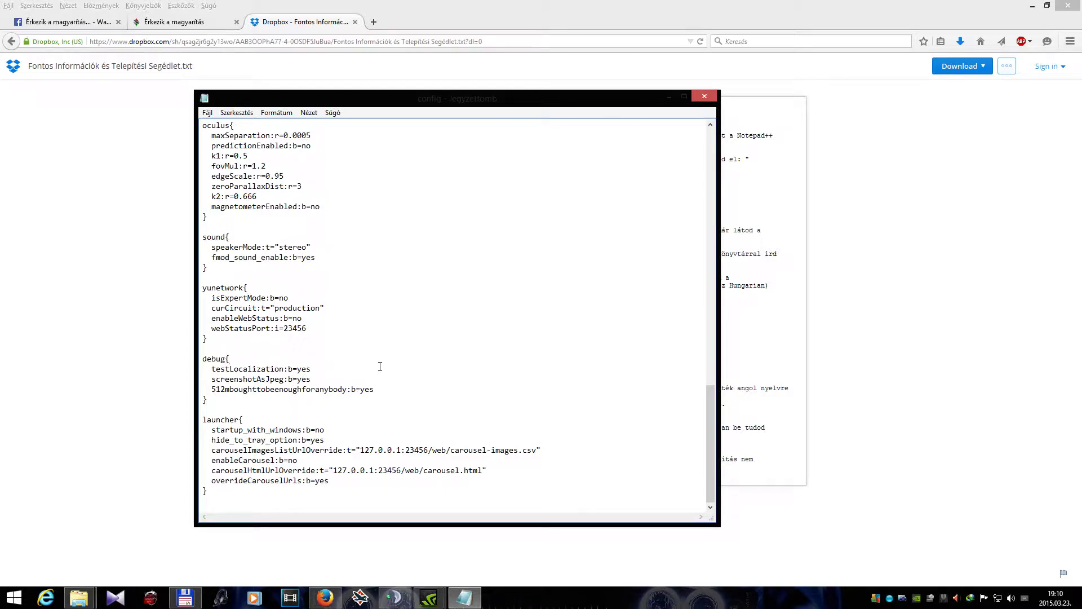
# Move the config window clear of the guide and copy the three setting lines inside the guide's debug block.
pyautogui.moveTo(212, 369); pyautogui.dragTo(374, 392)
pyautogui.moveTo(400, 99); pyautogui.dragTo(693, 129)
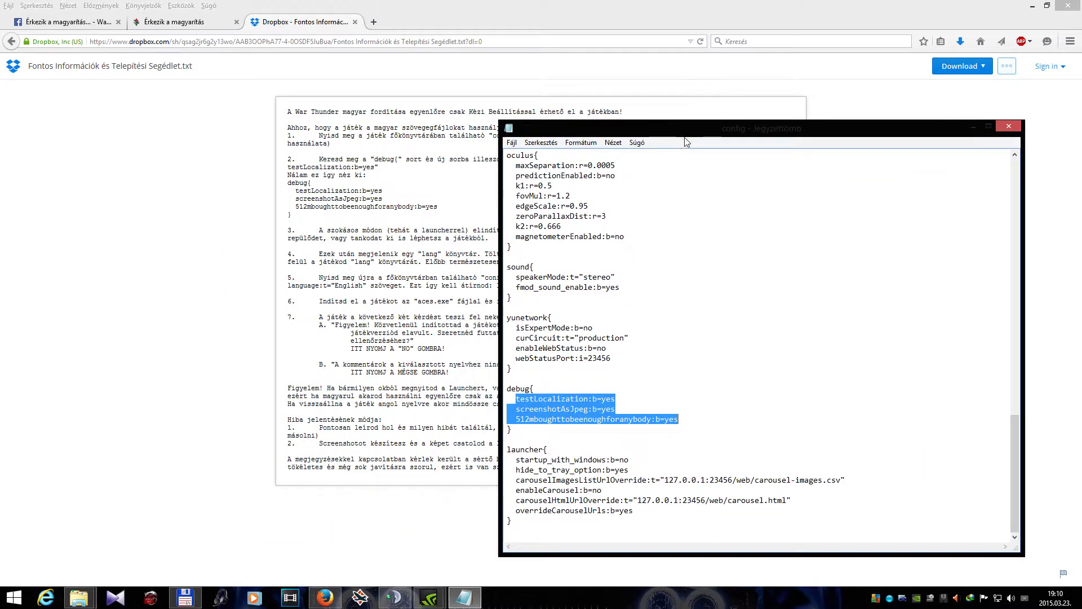
pyautogui.moveTo(674, 129); pyautogui.dragTo(772, 129)
pyautogui.click(792, 430)
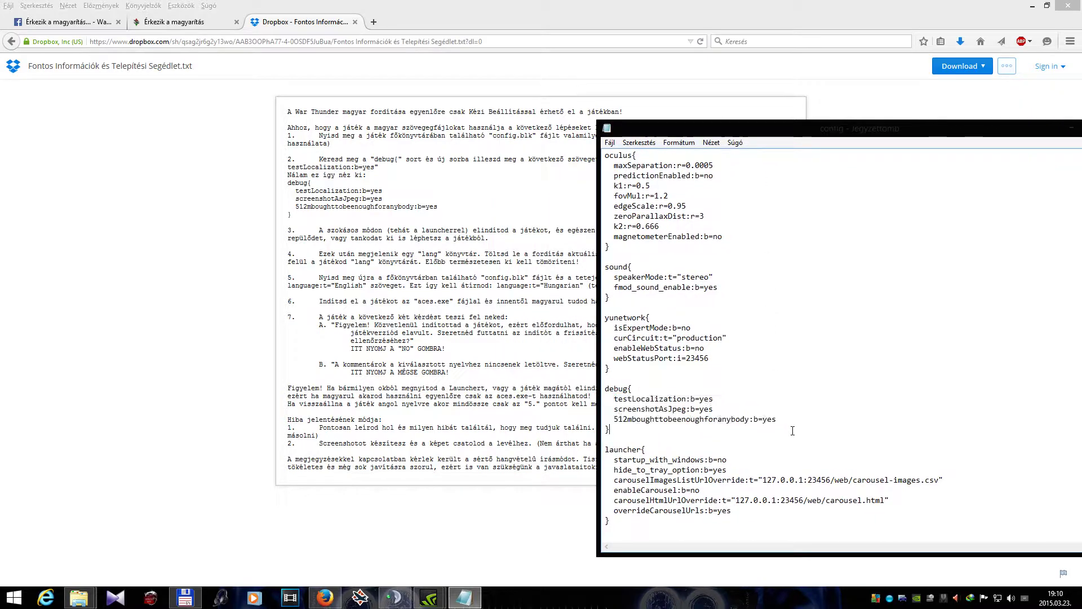
pyautogui.moveTo(294, 190); pyautogui.dragTo(438, 207)
pyautogui.rightClick(433, 207)
pyautogui.click(443, 218)
# Replace the three lines inside the config file's debug section with the lines copied from the guide.
pyautogui.click(186, 597)
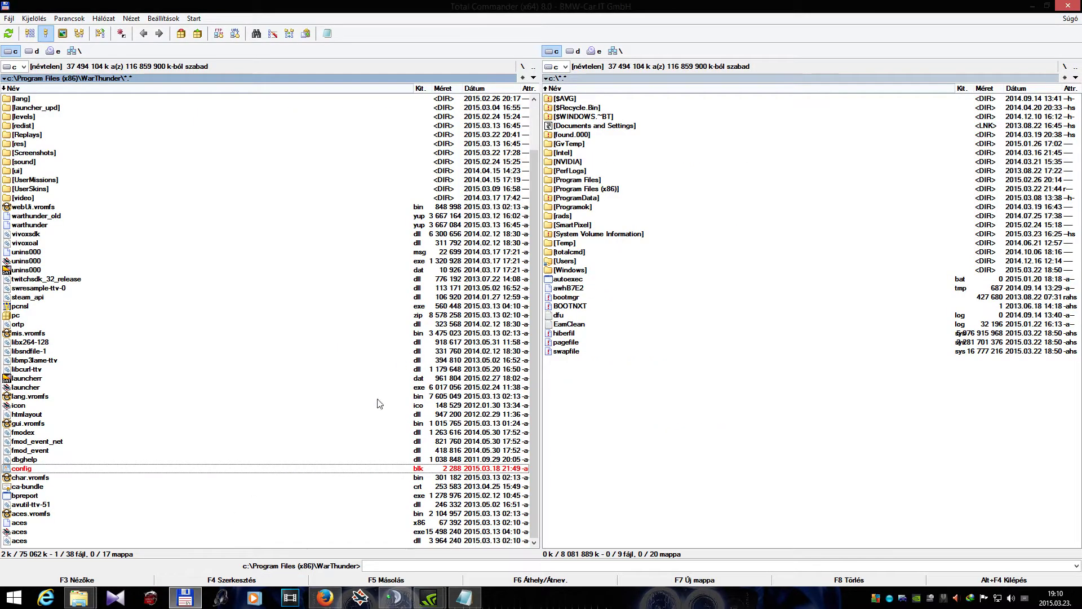
pyautogui.click(464, 602)
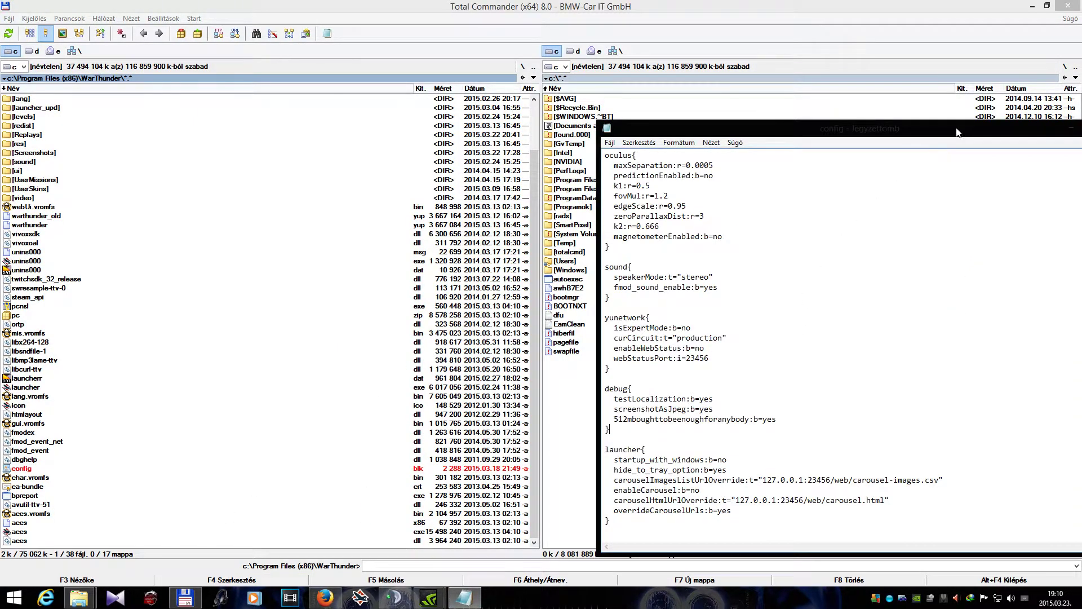
pyautogui.moveTo(959, 132); pyautogui.dragTo(582, 123)
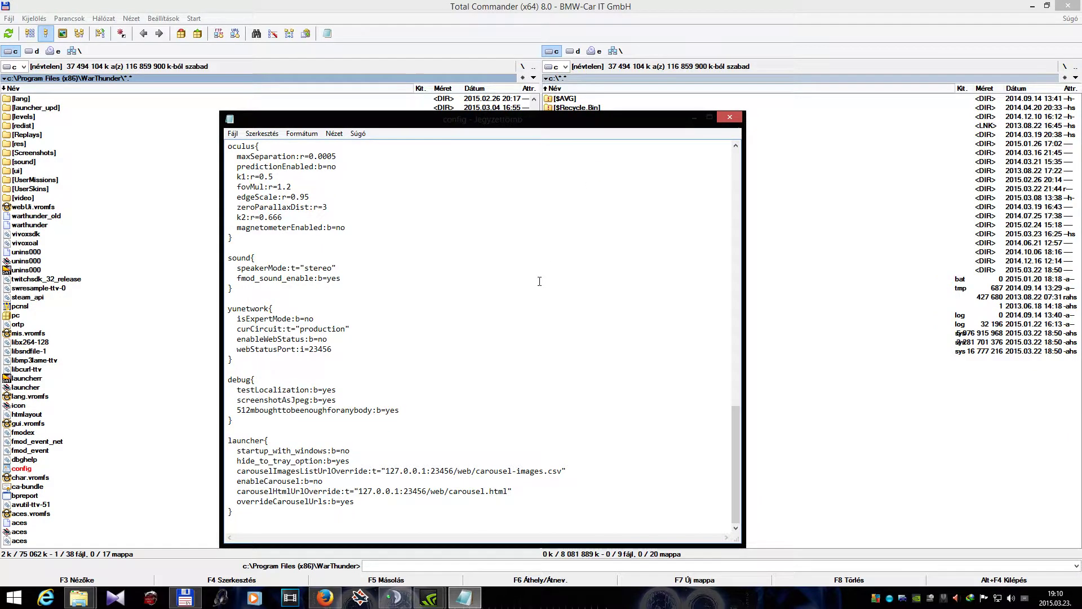
pyautogui.moveTo(399, 409); pyautogui.dragTo(241, 390)
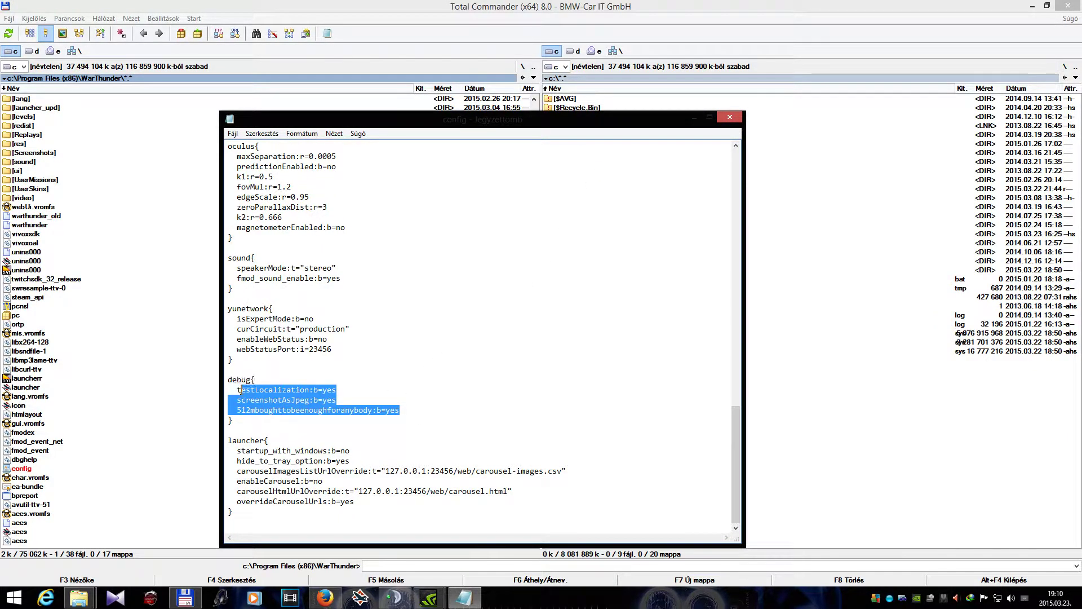
pyautogui.click(251, 389)
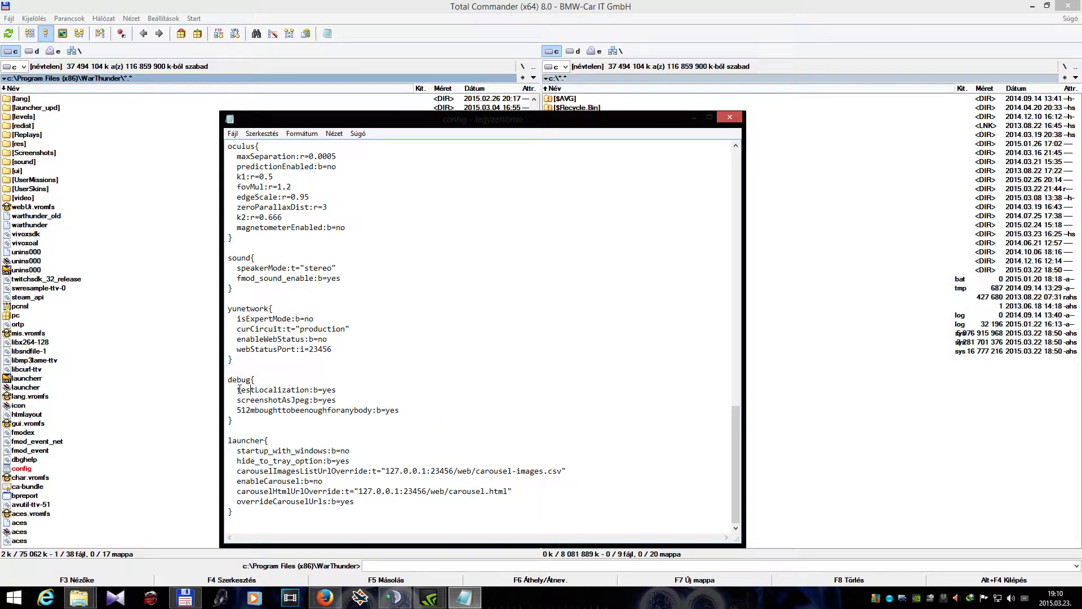
pyautogui.moveTo(399, 410); pyautogui.dragTo(237, 389)
pyautogui.press('Delete')
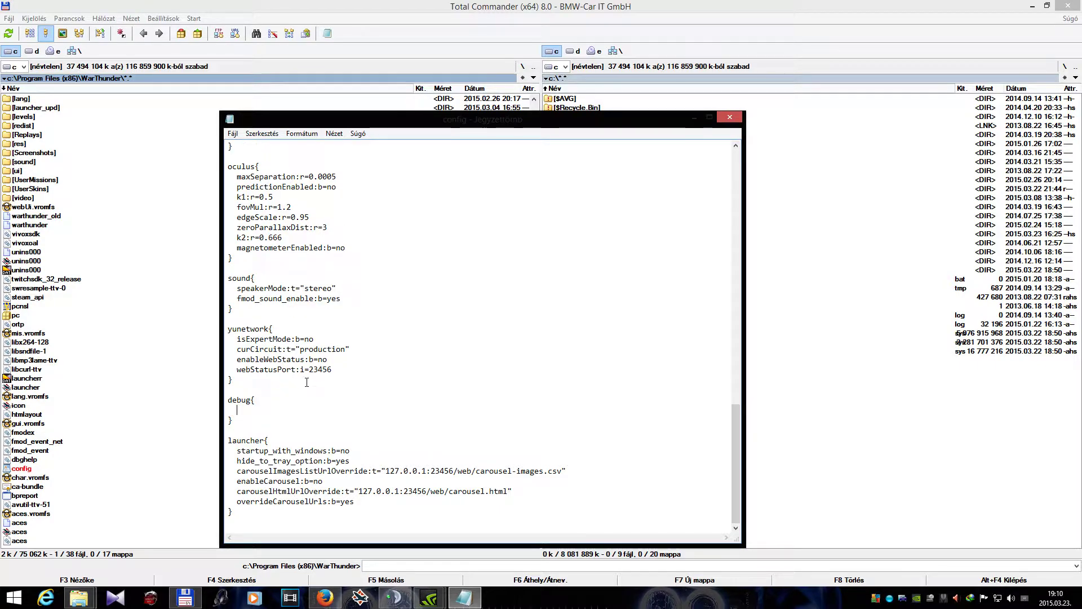
pyautogui.hotkey('ctrl', 'v')
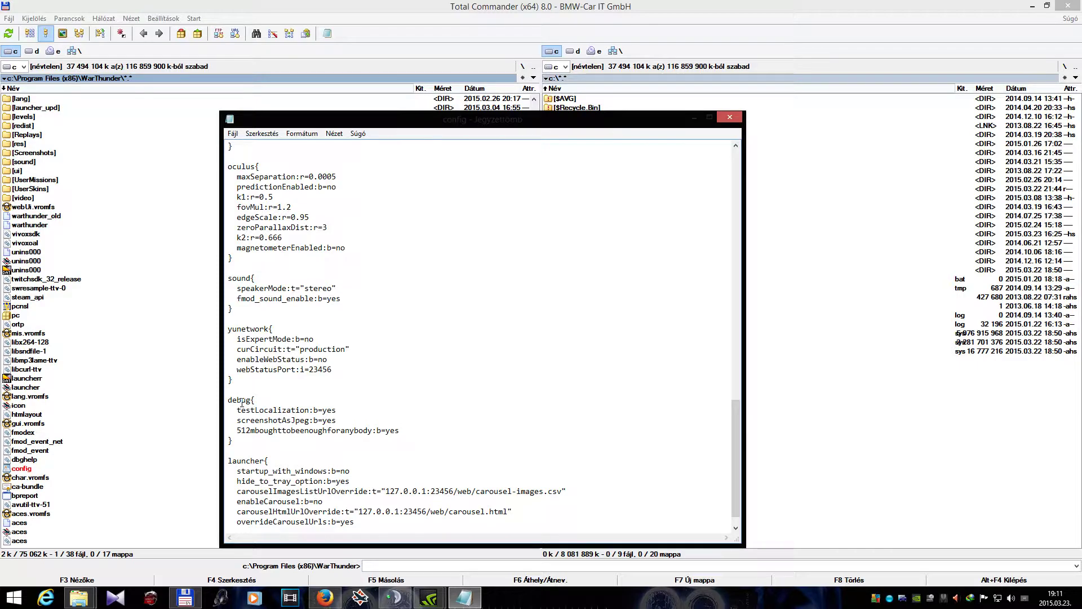
# Save the edited config file, move its window aside and switch to the installation guide in Firefox.
pyautogui.click(232, 134)
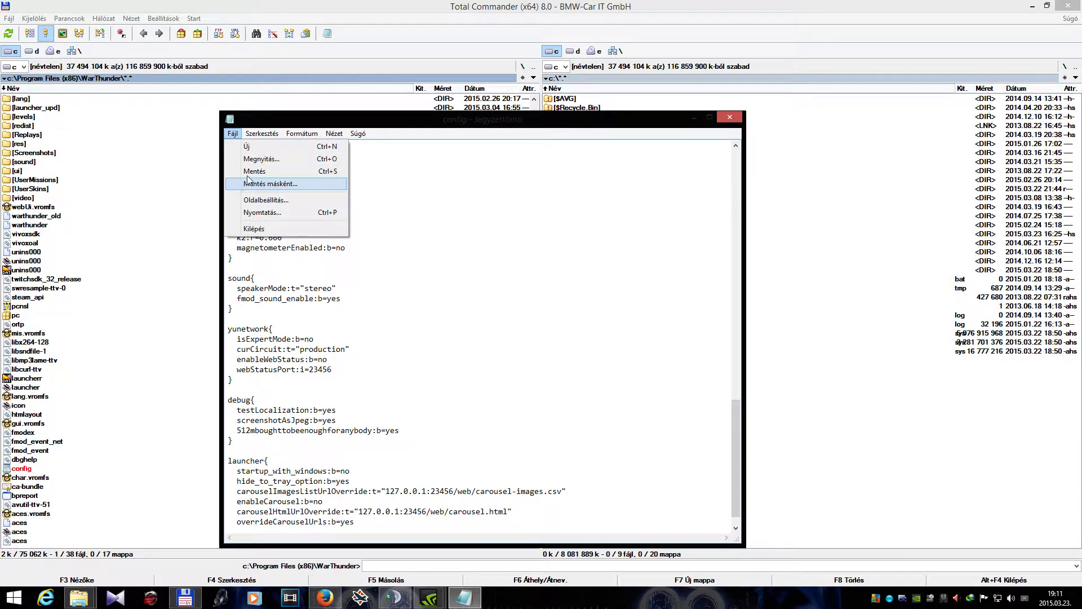
pyautogui.click(248, 170)
pyautogui.moveTo(647, 124); pyautogui.dragTo(728, 123)
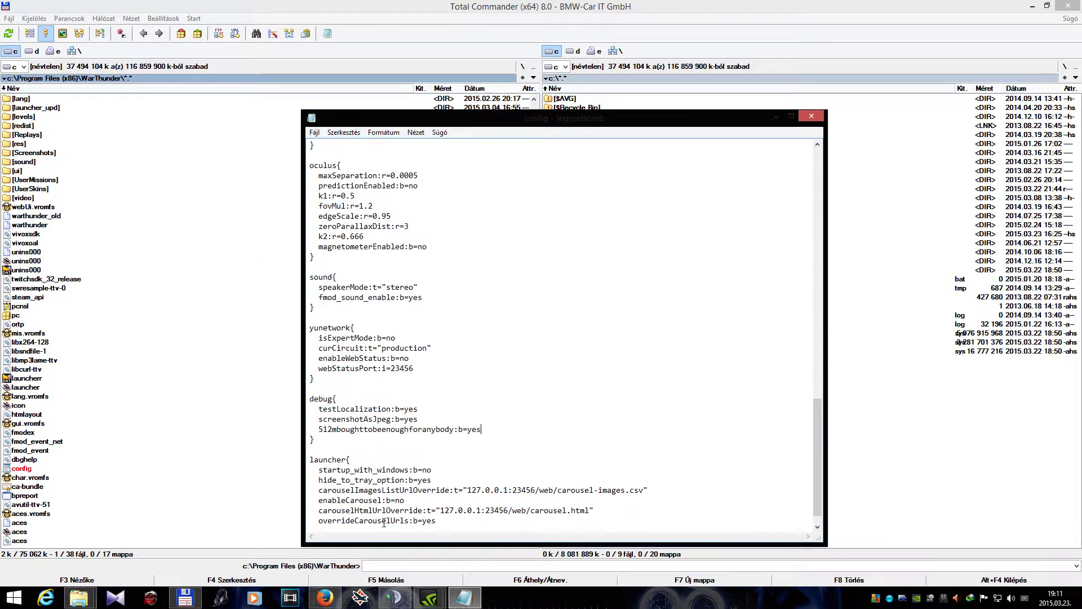
pyautogui.click(332, 597)
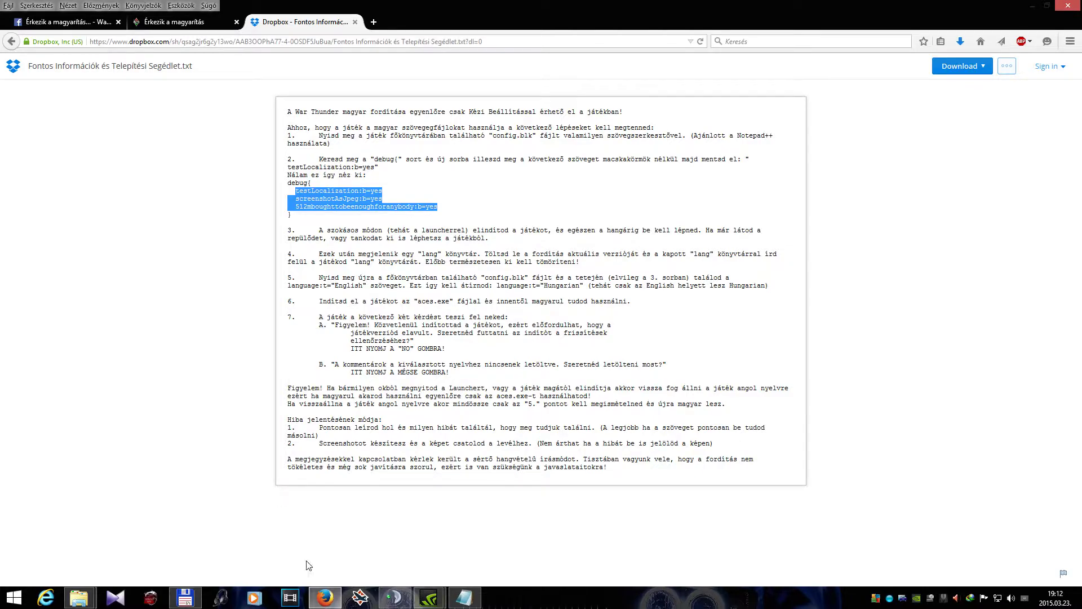
# Switch to Total Commander, look inside the WarThunder directory's lang folder and return to the parent folder.
pyautogui.click(186, 597)
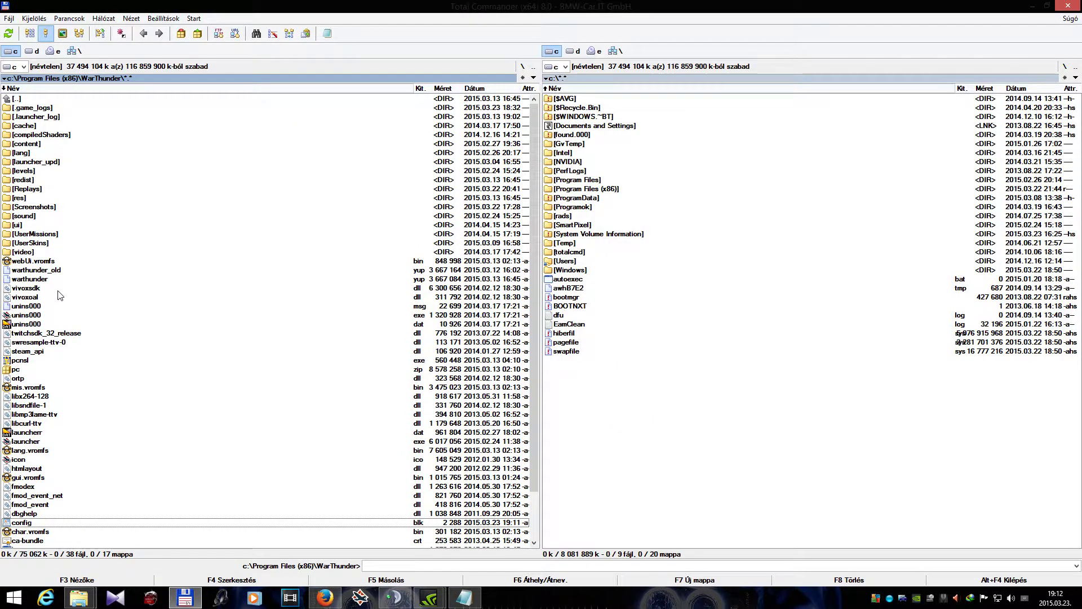
pyautogui.click(23, 156)
pyautogui.press('space')
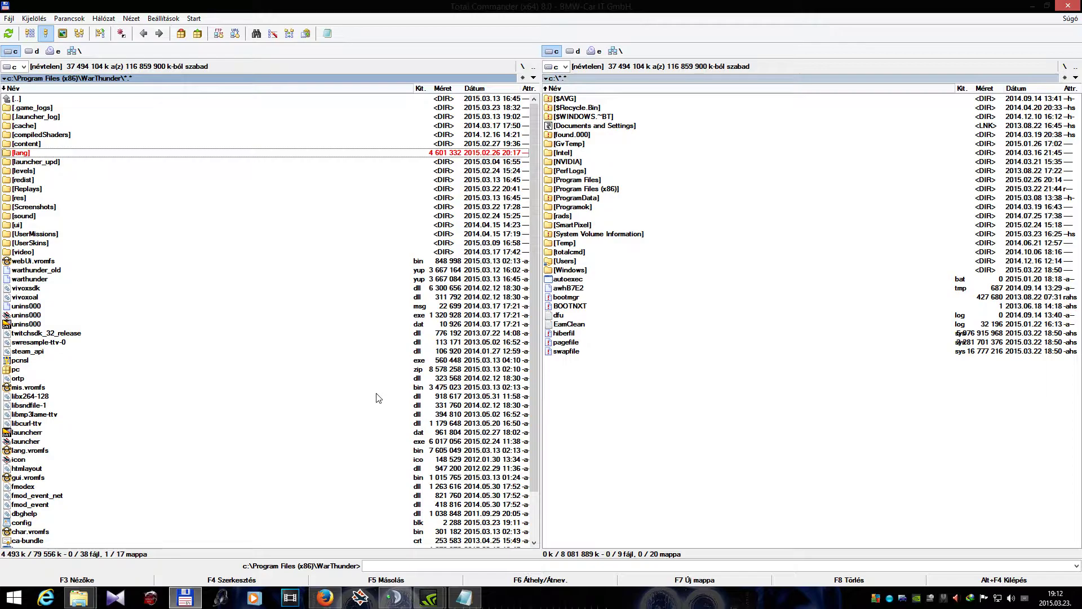
pyautogui.press('Return')
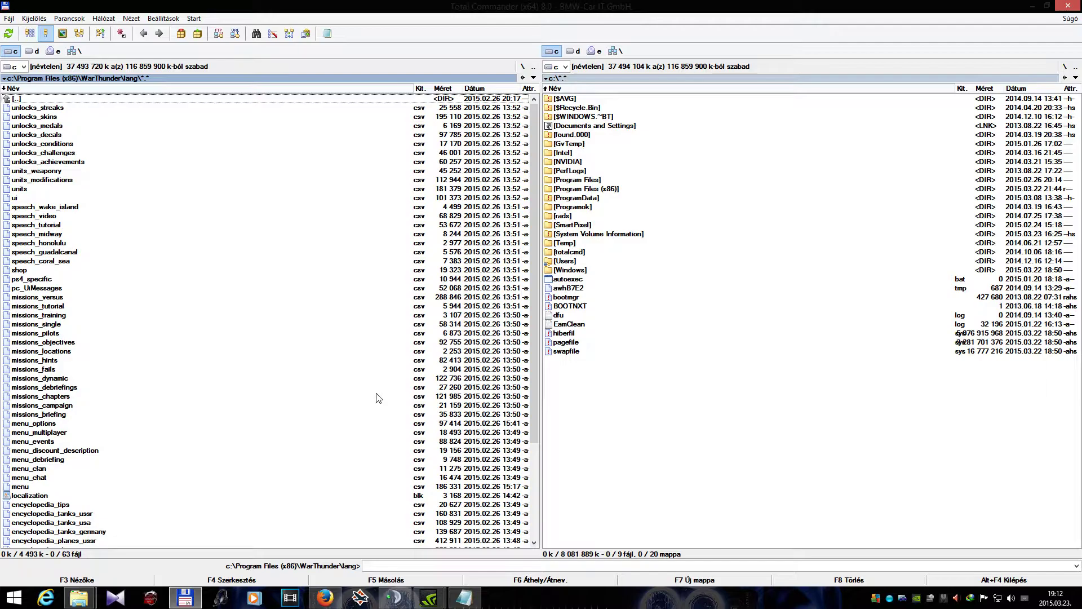
pyautogui.press('BackSpace')
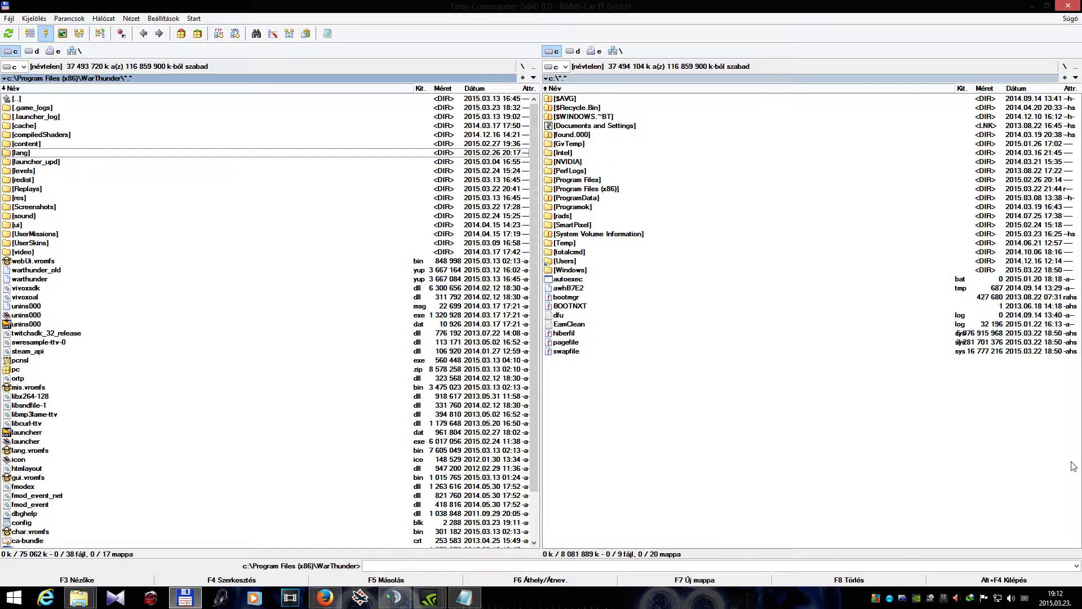
# Open the downloaded WT_HUN_1.47.8.51beta.rar in WinRAR from Firefox's download list and minimise the browser windows.
pyautogui.click(971, 598)
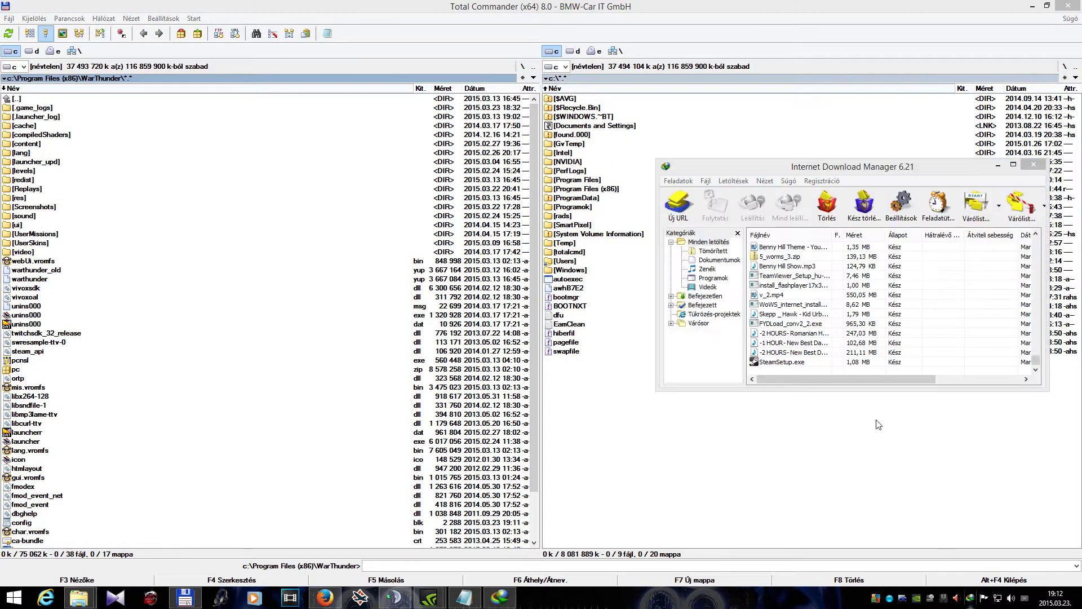
pyautogui.click(1026, 165)
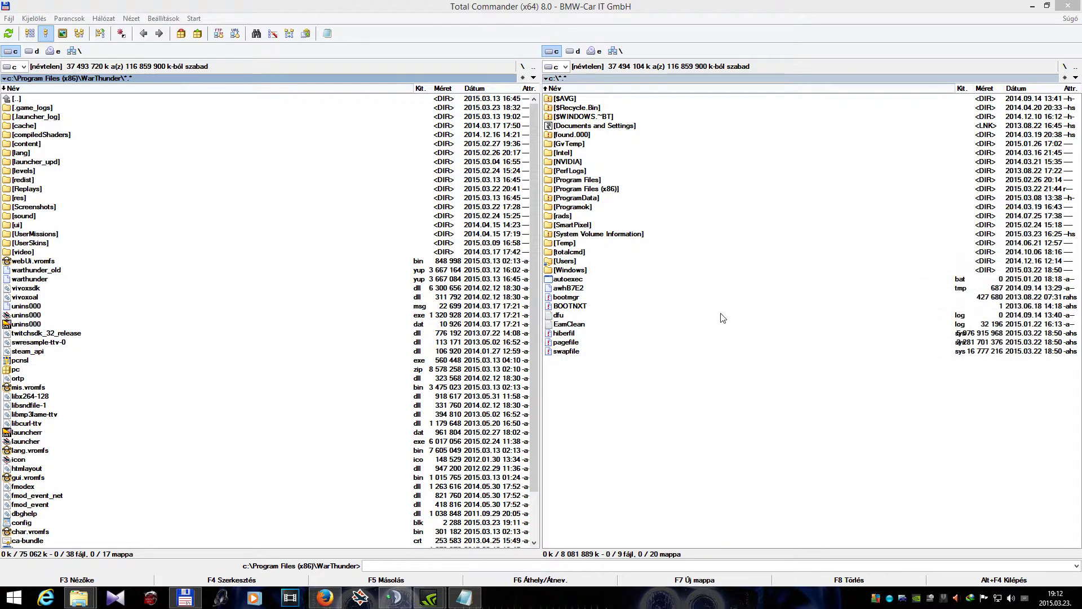
pyautogui.click(325, 597)
pyautogui.click(195, 10)
pyautogui.click(186, 19)
pyautogui.doubleClick(871, 264)
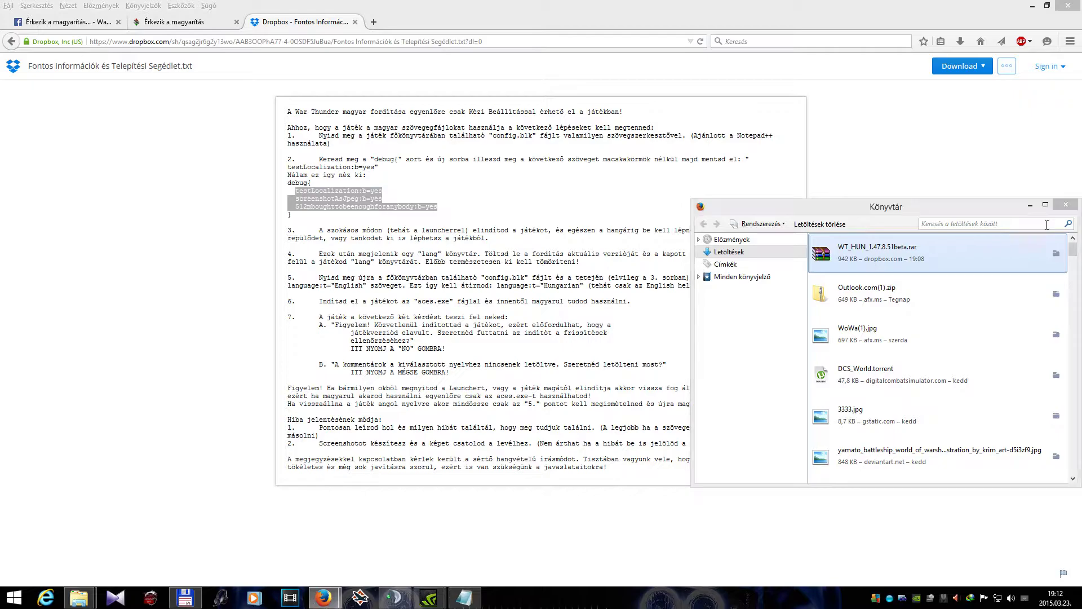
pyautogui.click(729, 125)
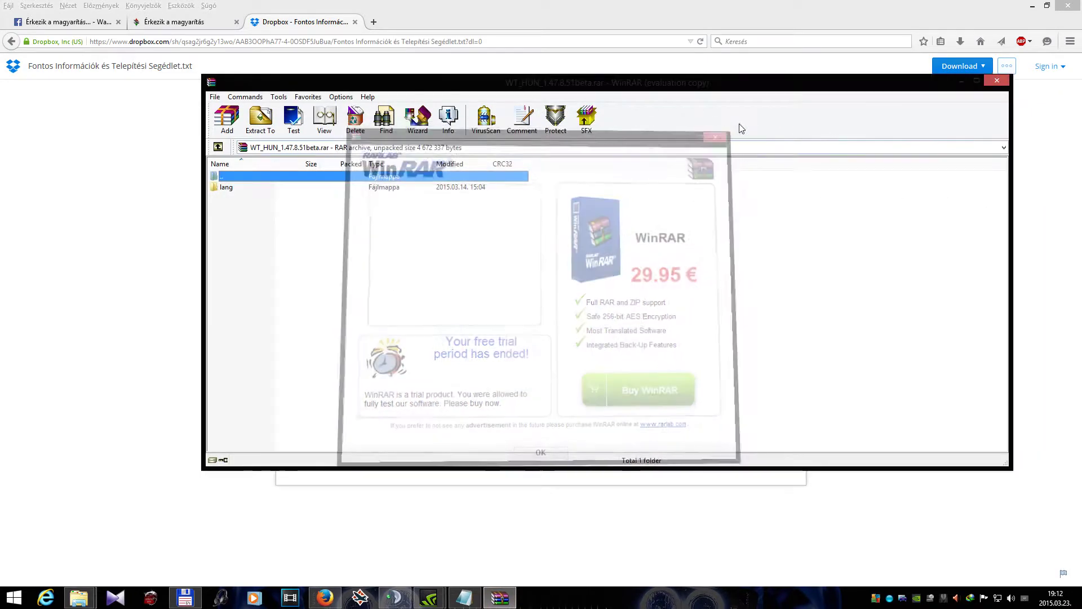
pyautogui.click(1033, 8)
pyautogui.click(1032, 8)
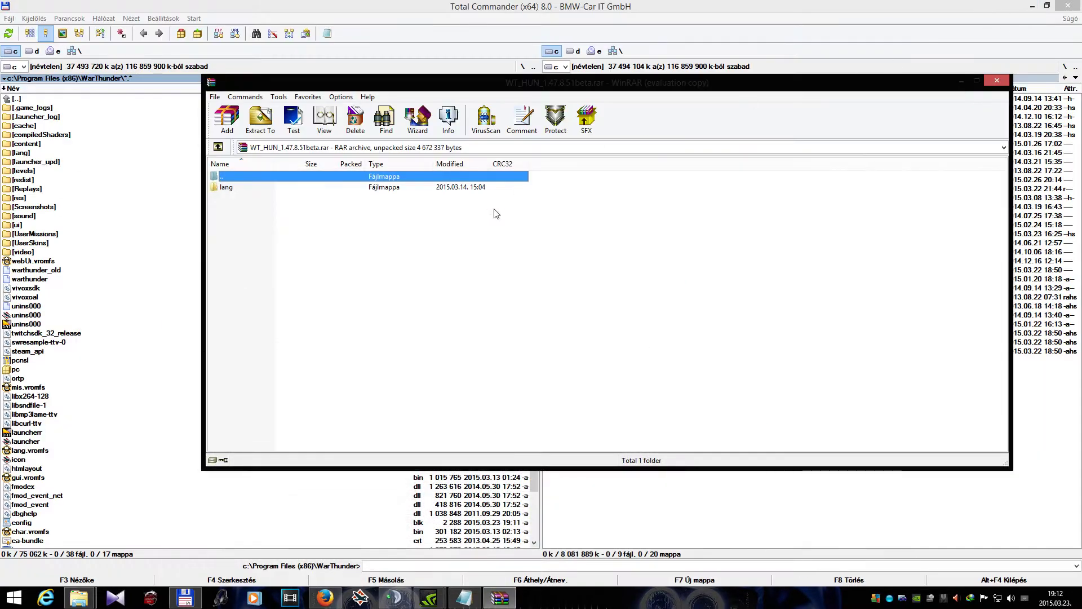
# Look inside the archive's lang folder and try to copy that folder into the WarThunder directory.
pyautogui.doubleClick(235, 185)
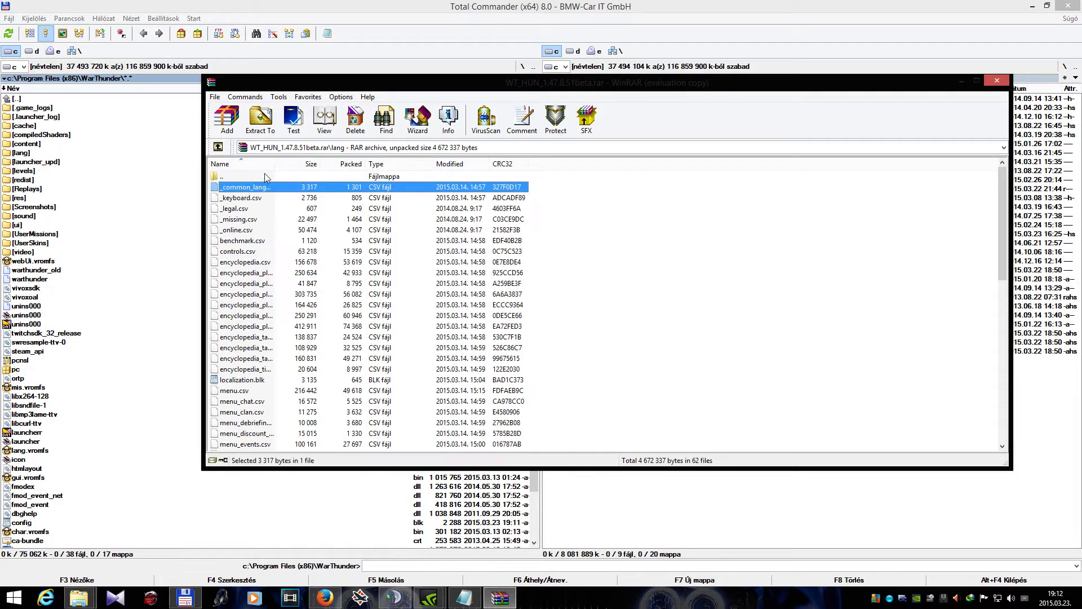
pyautogui.doubleClick(287, 179)
pyautogui.moveTo(412, 86); pyautogui.dragTo(593, 98)
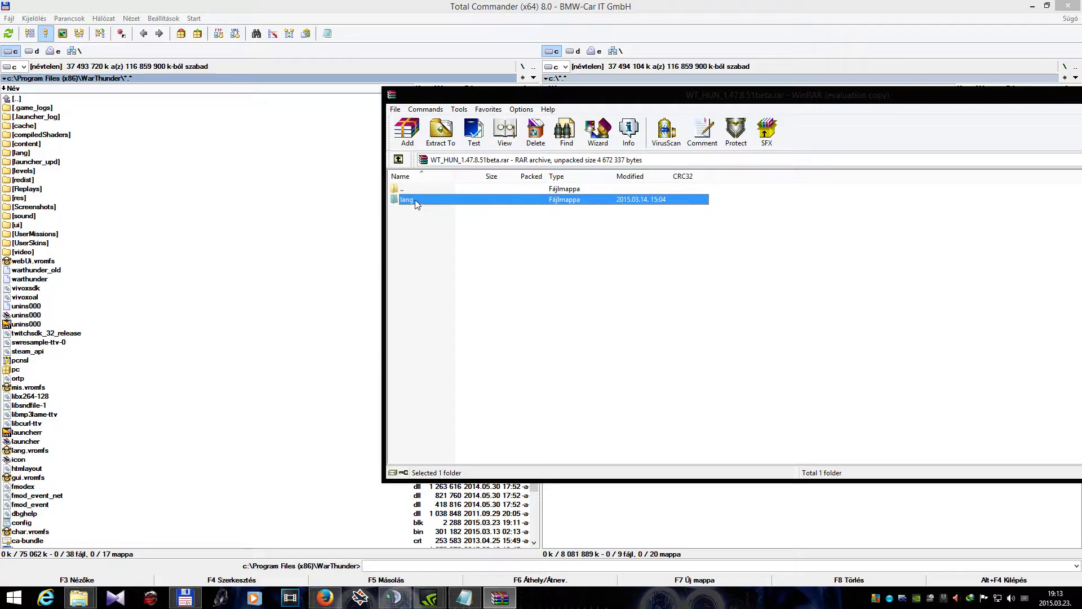
pyautogui.moveTo(414, 201); pyautogui.dragTo(190, 173)
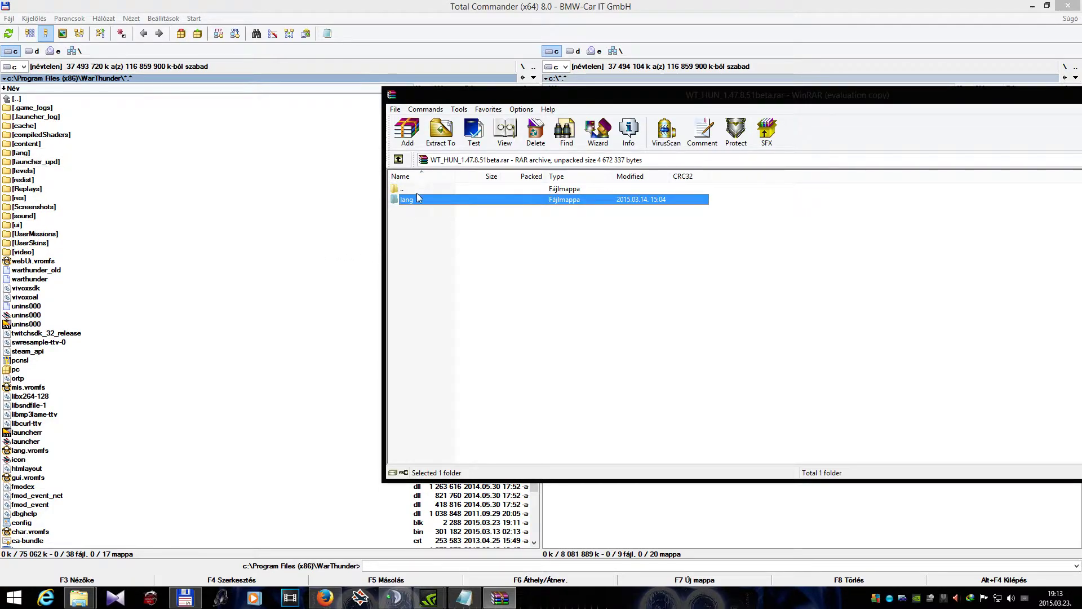
# Start copying all files from the archive's lang folder into the game's lang folder and decline the copy.
pyautogui.doubleClick(29, 153)
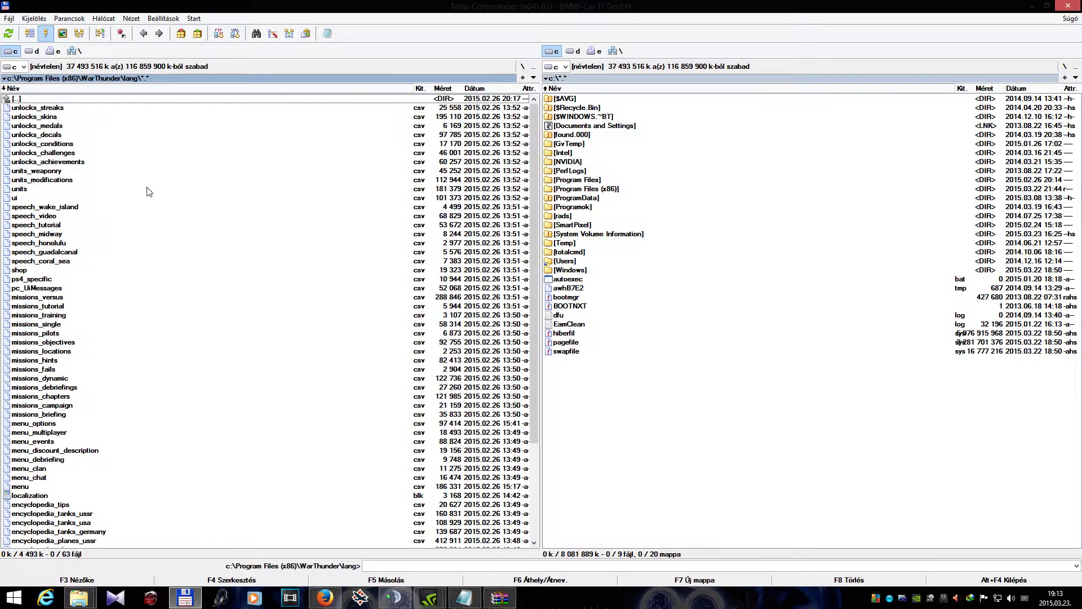
pyautogui.click(514, 596)
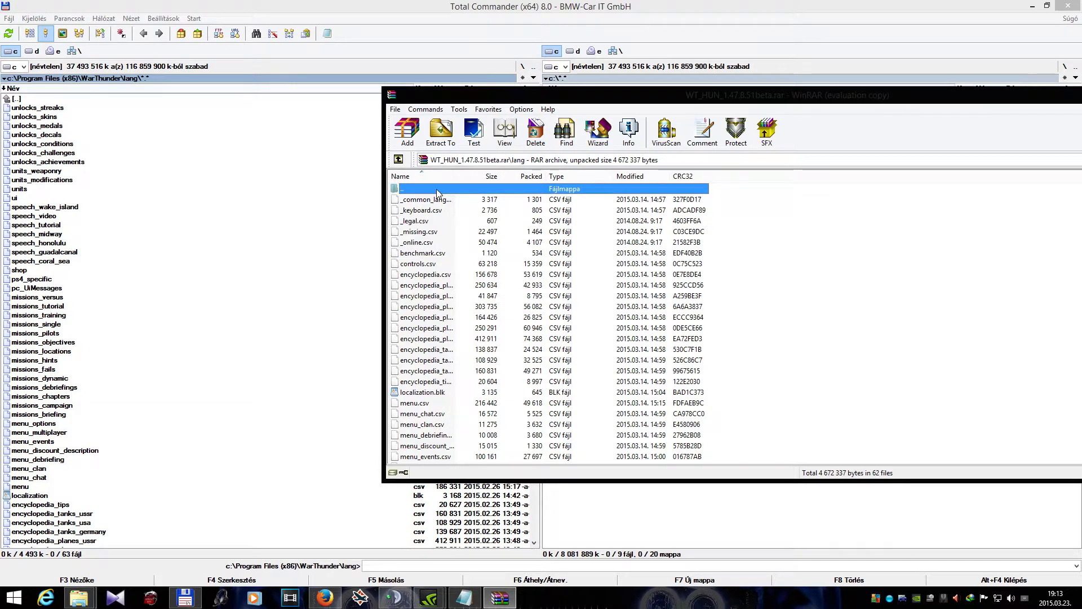
pyautogui.click(459, 242)
pyautogui.hotkey('ctrl', 'a')
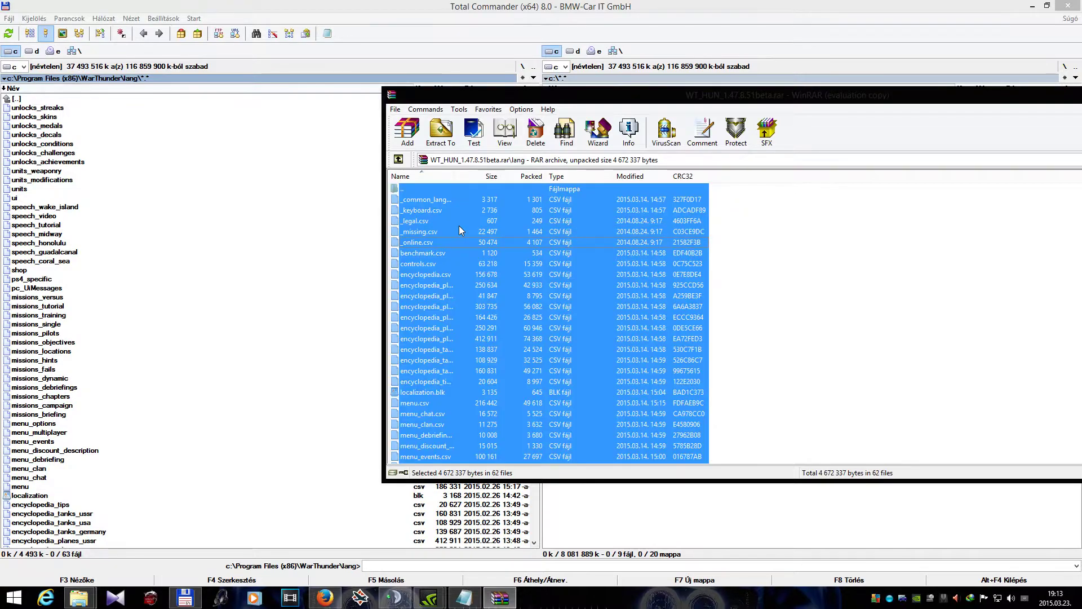
pyautogui.moveTo(503, 255); pyautogui.dragTo(416, 273)
pyautogui.moveTo(305, 261); pyautogui.dragTo(181, 258)
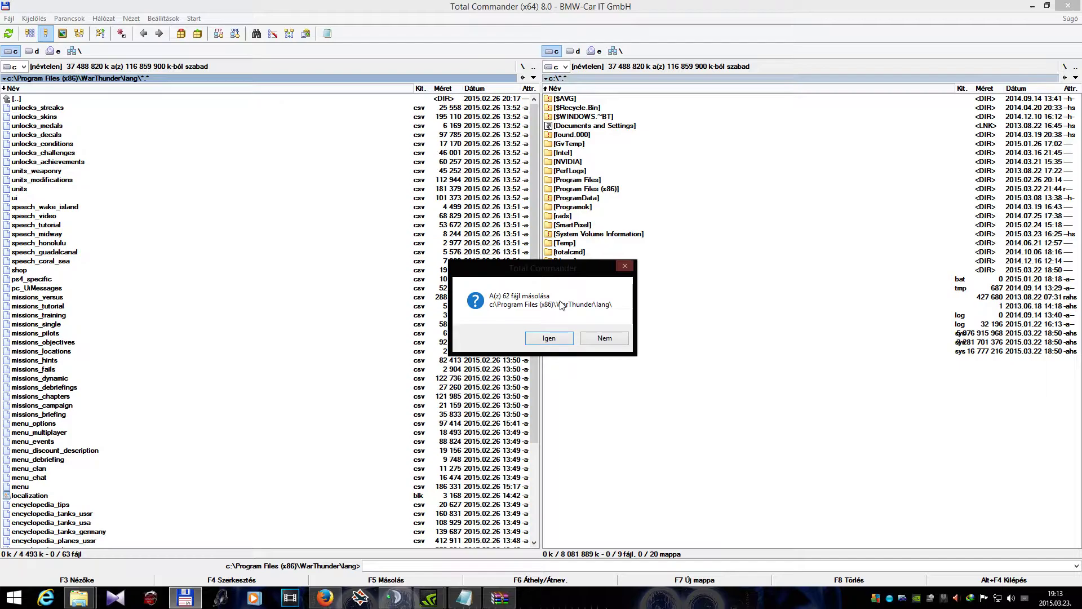
pyautogui.click(590, 339)
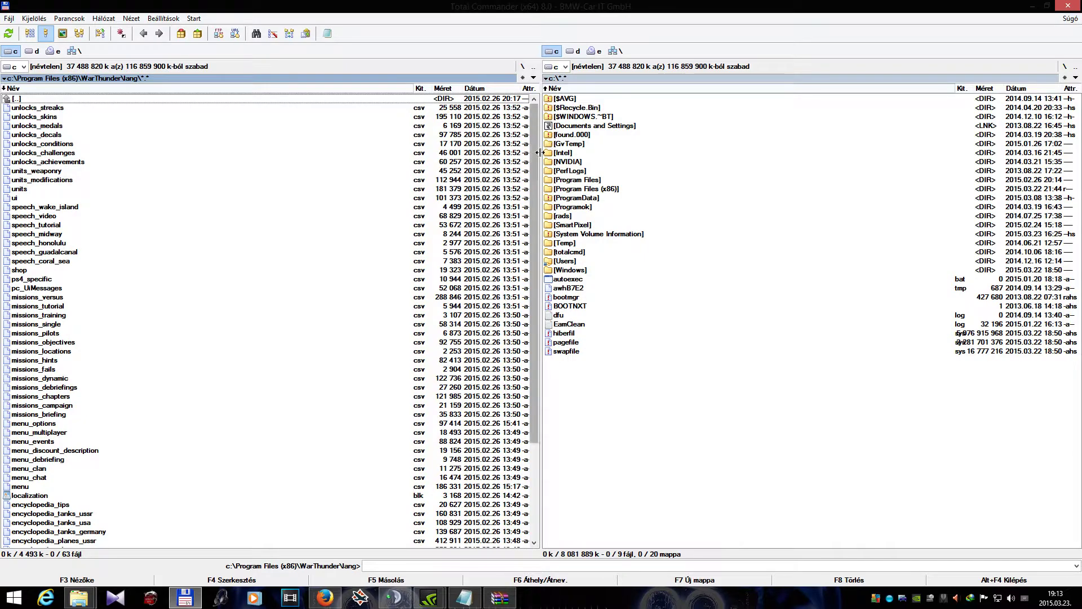
# Return from the lang folder to the WarThunder directory and switch to the installation guide in Firefox.
pyautogui.moveTo(529, 171)
pyautogui.mouseDown()
pyautogui.moveTo(532, 270)
pyautogui.moveTo(531, 184)
pyautogui.mouseUp()
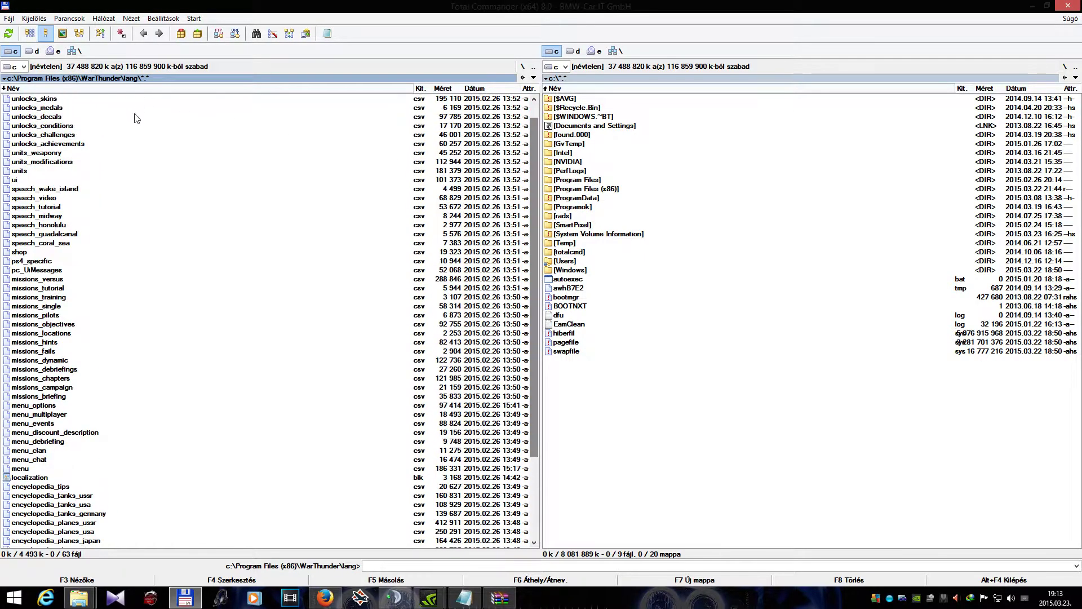
pyautogui.scroll(1, 133, 110)
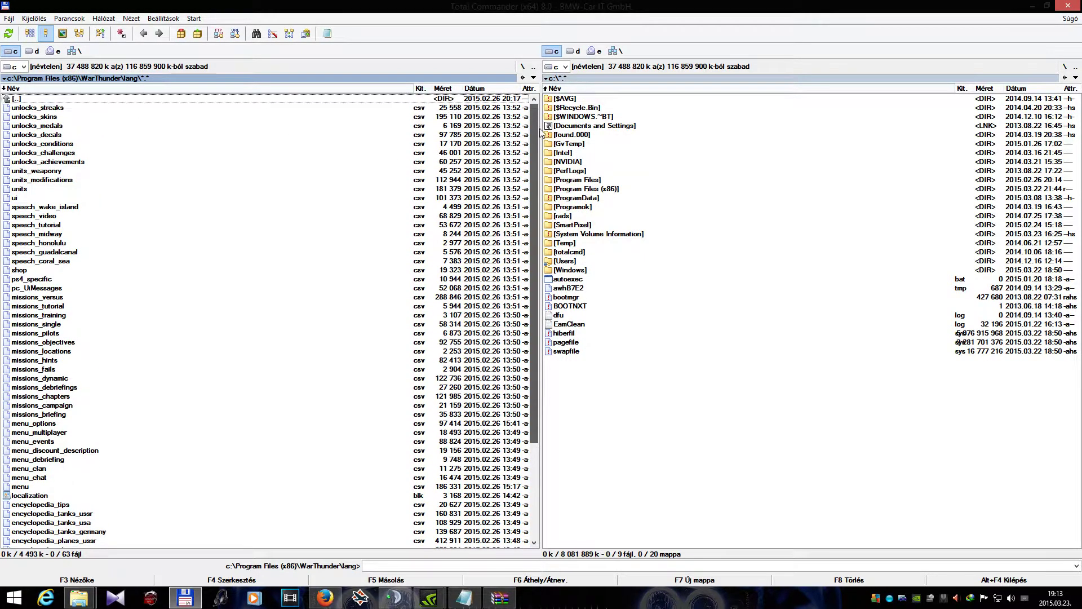
pyautogui.doubleClick(96, 100)
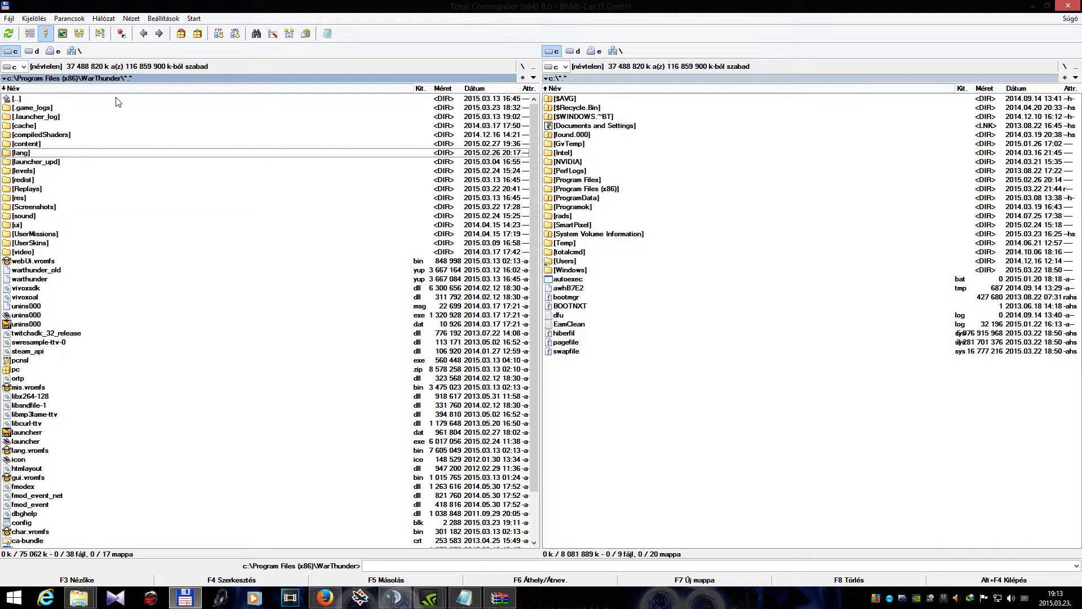
pyautogui.scroll(-2, 112, 276)
pyautogui.click(325, 597)
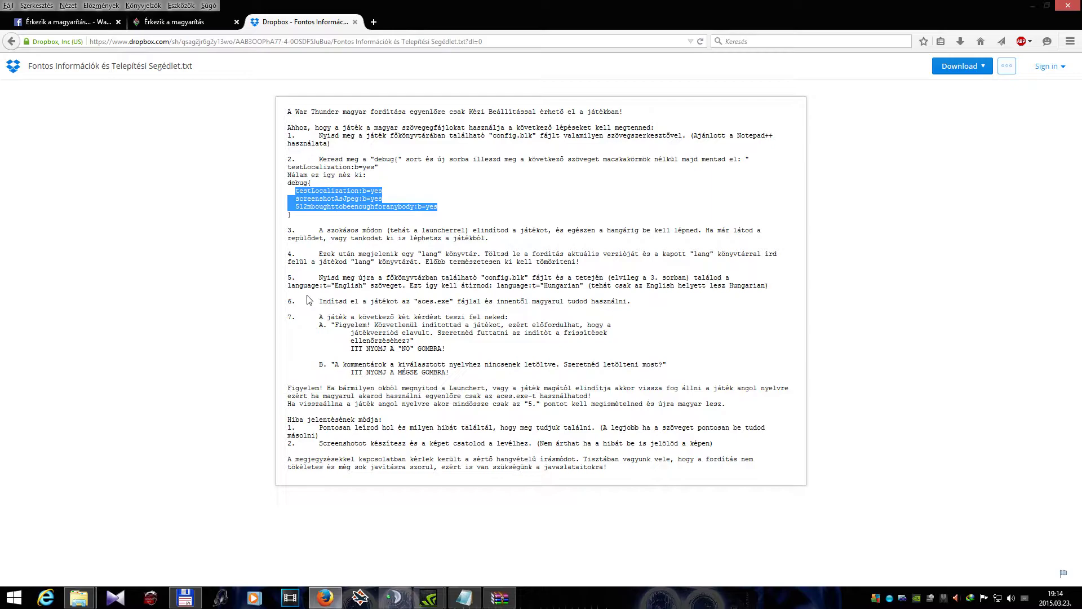
# Close the config file in Notepad and switch back to Total Commander.
pyautogui.click(463, 597)
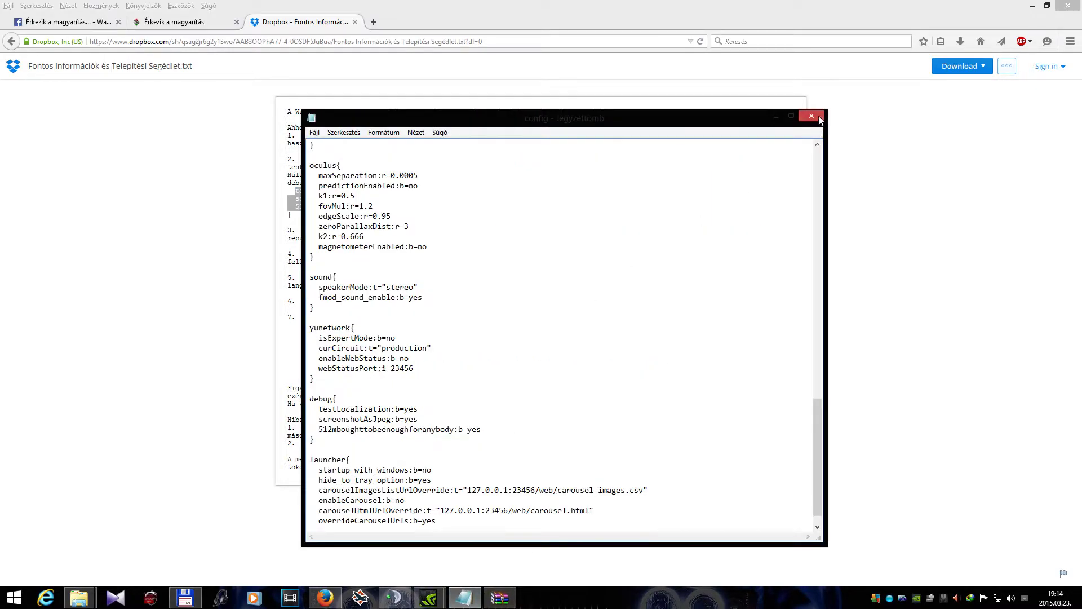
pyautogui.click(819, 118)
pyautogui.click(186, 597)
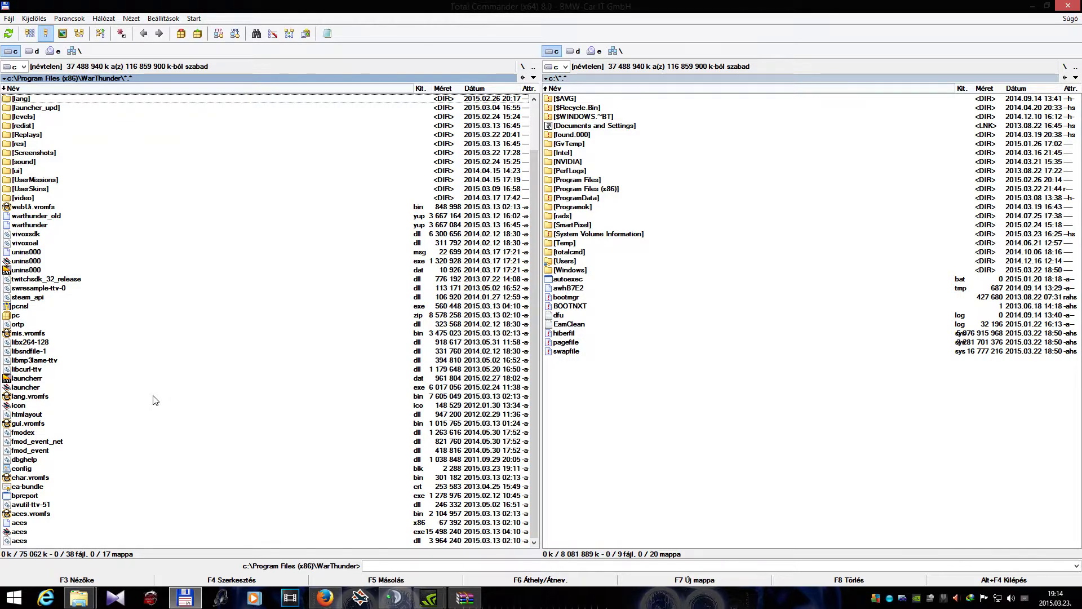
# Check the files in the game's lang folder again and go back up to the WarThunder directory.
pyautogui.scroll(2, 172, 369)
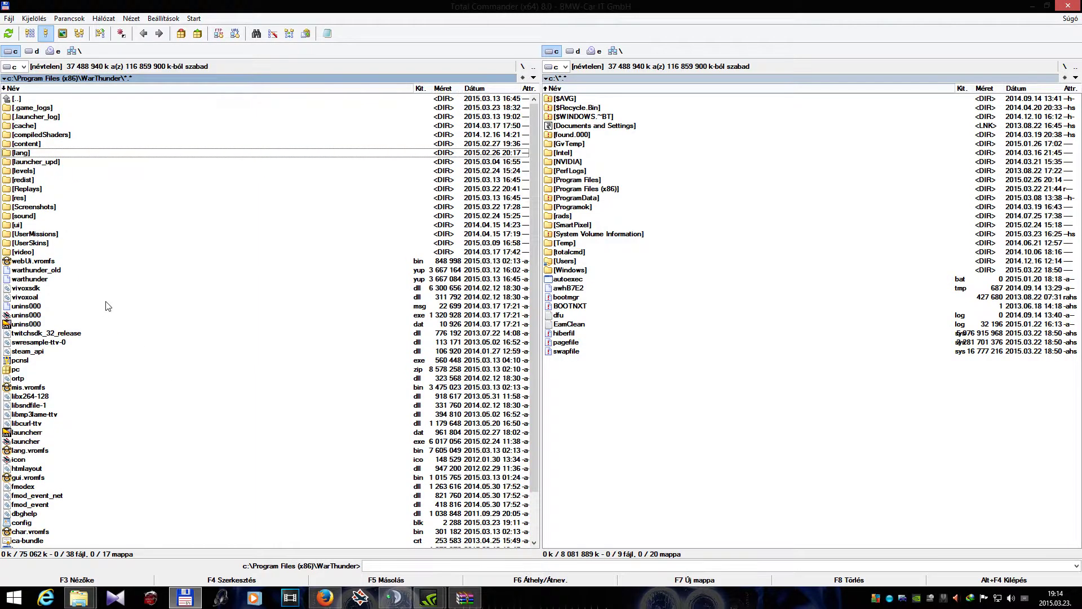
pyautogui.doubleClick(20, 155)
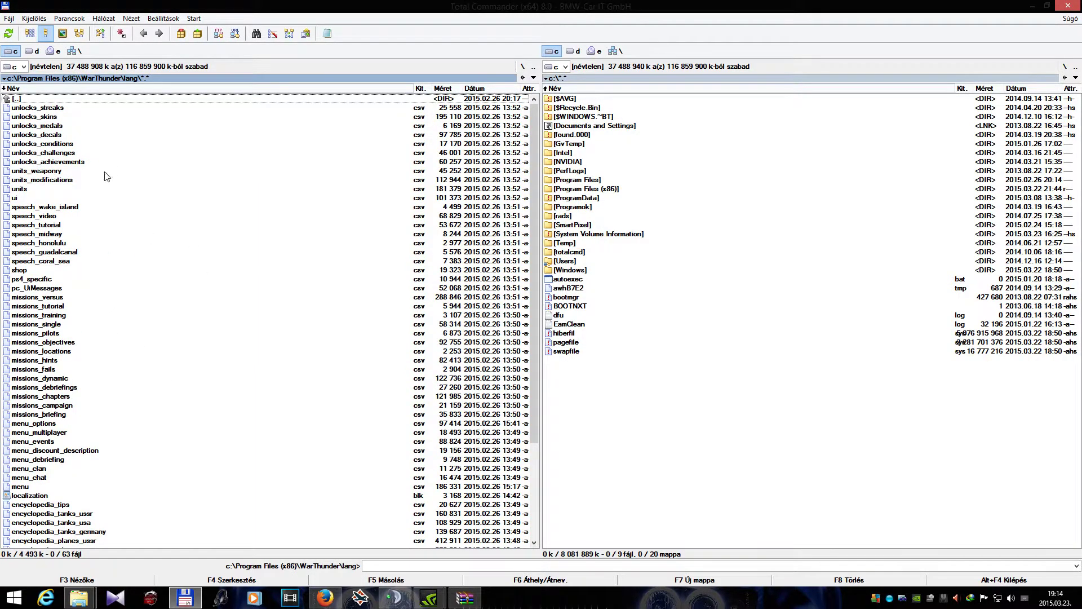
pyautogui.doubleClick(97, 99)
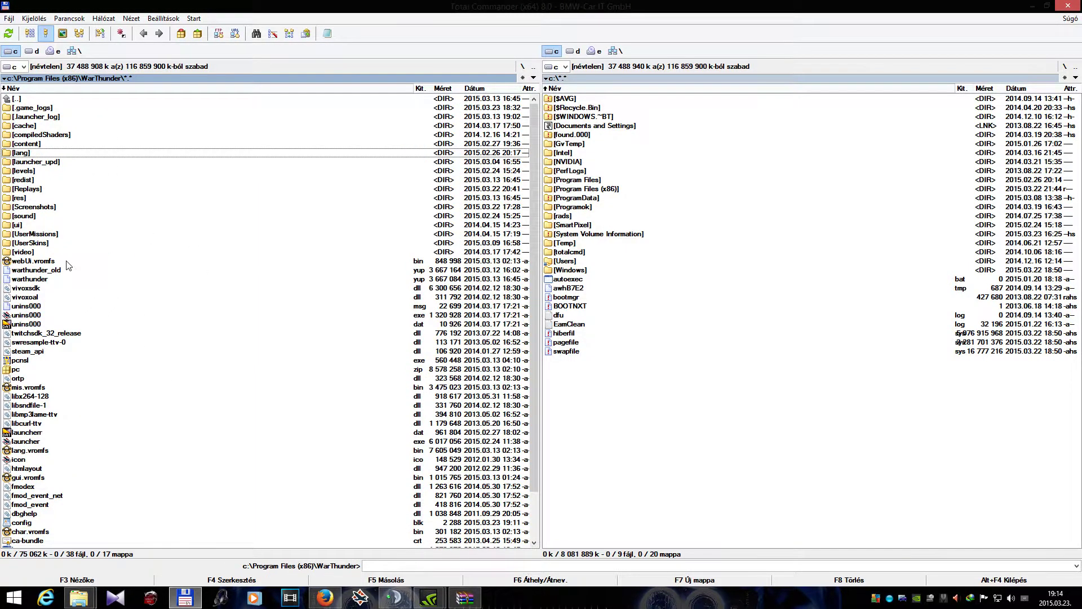
# Open the config file from the WarThunder directory in Notepad.
pyautogui.scroll(-2, 81, 376)
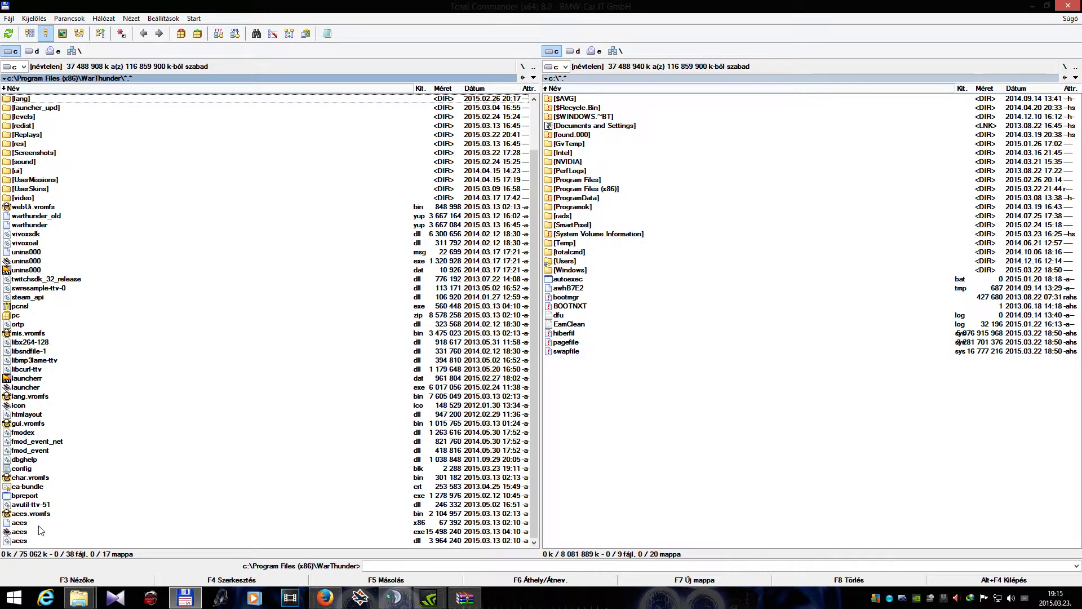
pyautogui.click(36, 477)
pyautogui.click(38, 469)
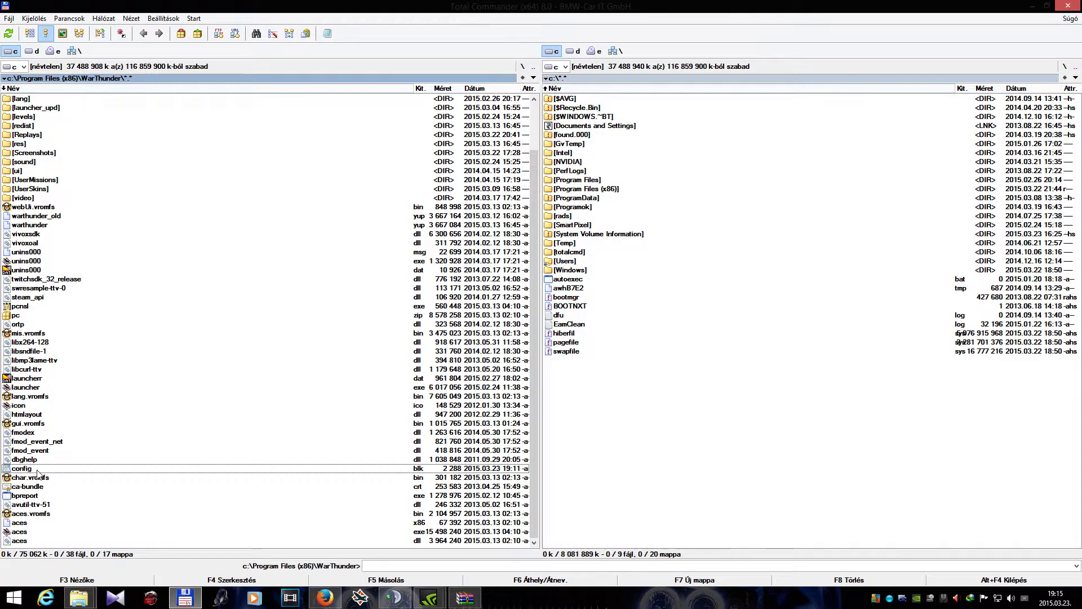
pyautogui.doubleClick(37, 470)
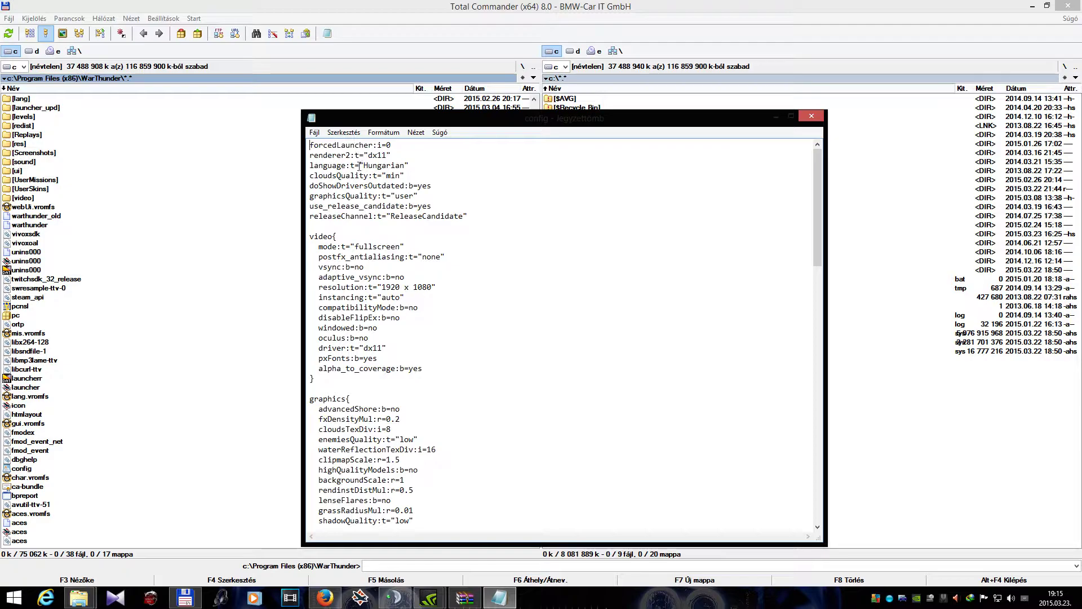
# Retype the value of the config file's language line as "Hungarian".
pyautogui.moveTo(310, 166); pyautogui.dragTo(355, 166)
pyautogui.moveTo(405, 165); pyautogui.dragTo(364, 165)
pyautogui.press('BackSpace')
pyautogui.write('HU')
pyautogui.press('BackSpace')
pyautogui.write('ungari')
pyautogui.press('BackSpace')
pyautogui.write('yan')
pyautogui.press('BackSpace')
pyautogui.press('BackSpace')
pyautogui.press('BackSpace')
pyautogui.press('BackSpace')
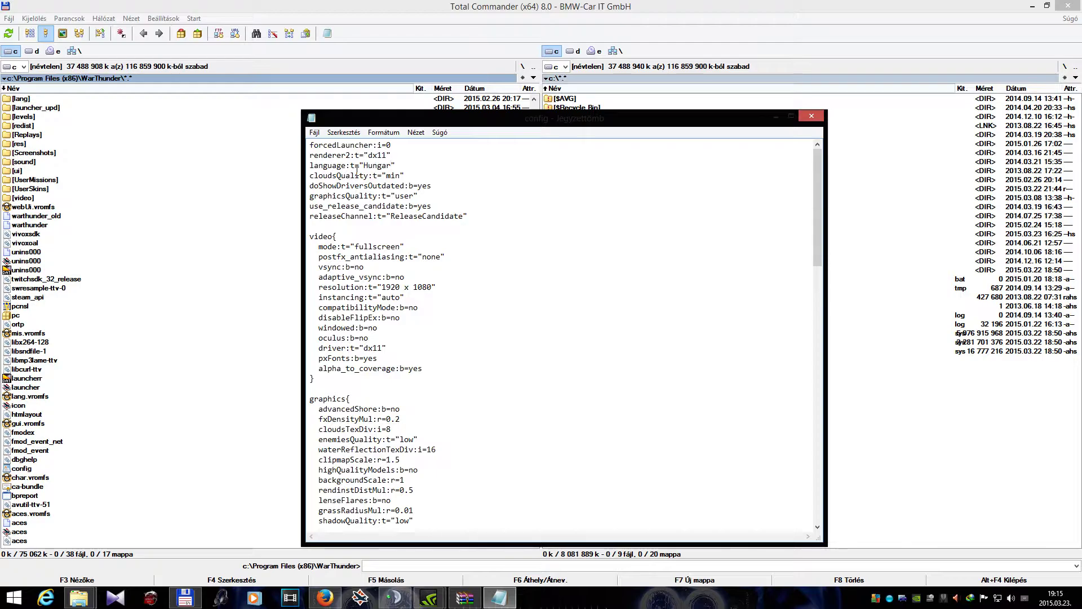
pyautogui.write('a')
# Close the config file without saving the changes and switch windows to show the installation guide.
pyautogui.click(818, 126)
pyautogui.click(575, 303)
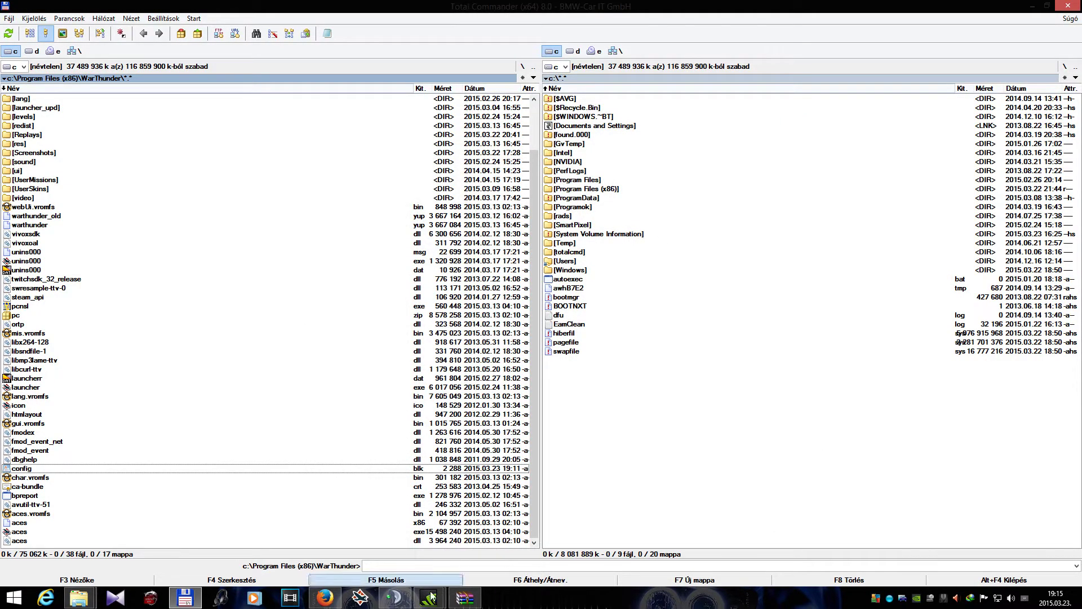
pyautogui.click(186, 599)
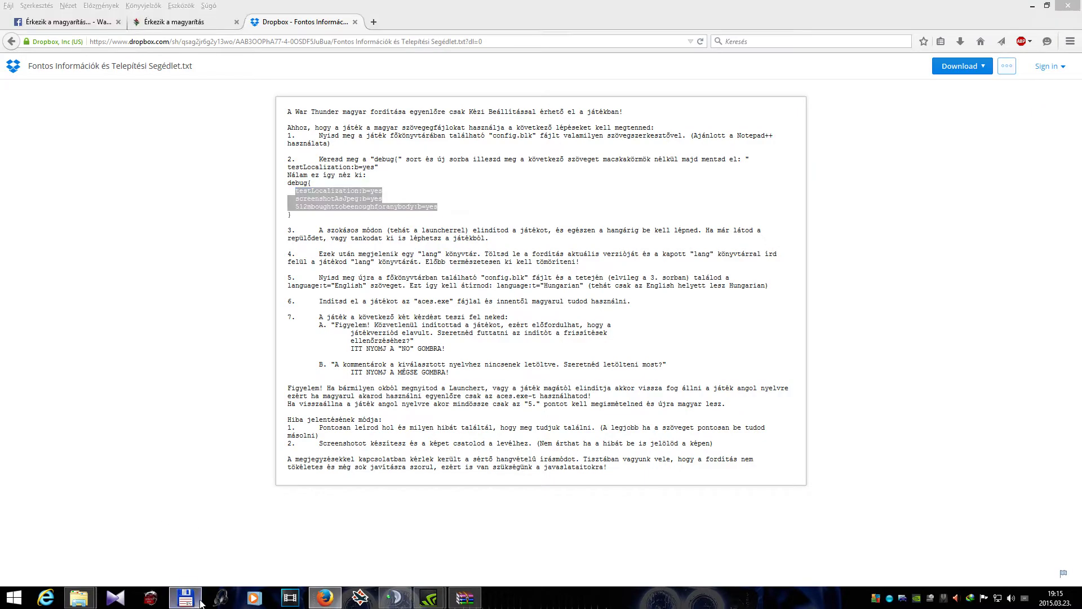
# Switch to Total Commander, reopen the WarThunder config file, check the "Hungarian" language value, then save and close the file.
pyautogui.click(200, 600)
pyautogui.press('F4')
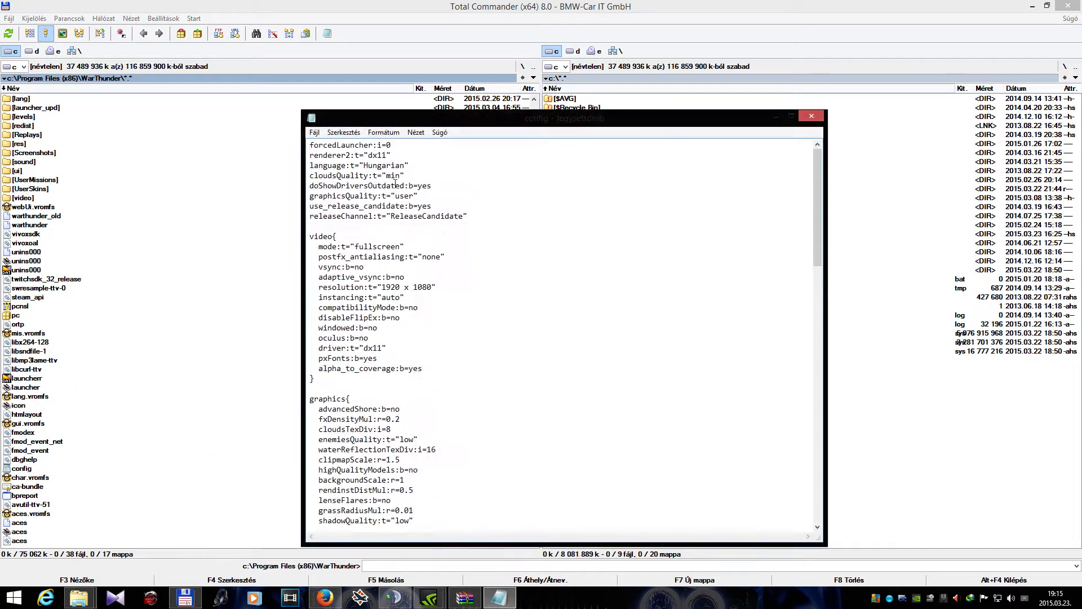
pyautogui.moveTo(364, 165); pyautogui.dragTo(406, 163)
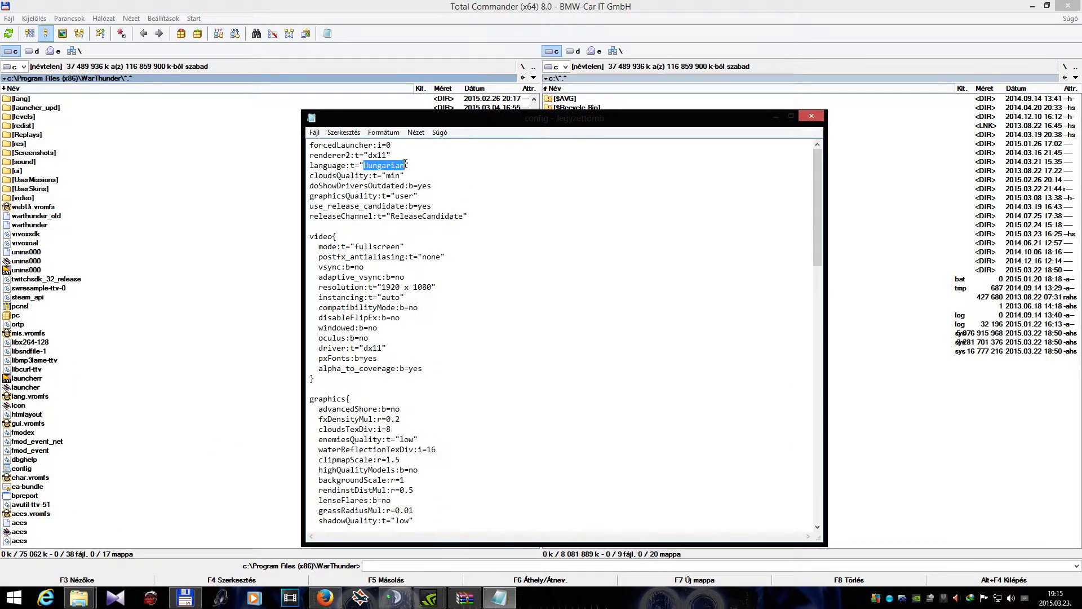
pyautogui.click(402, 164)
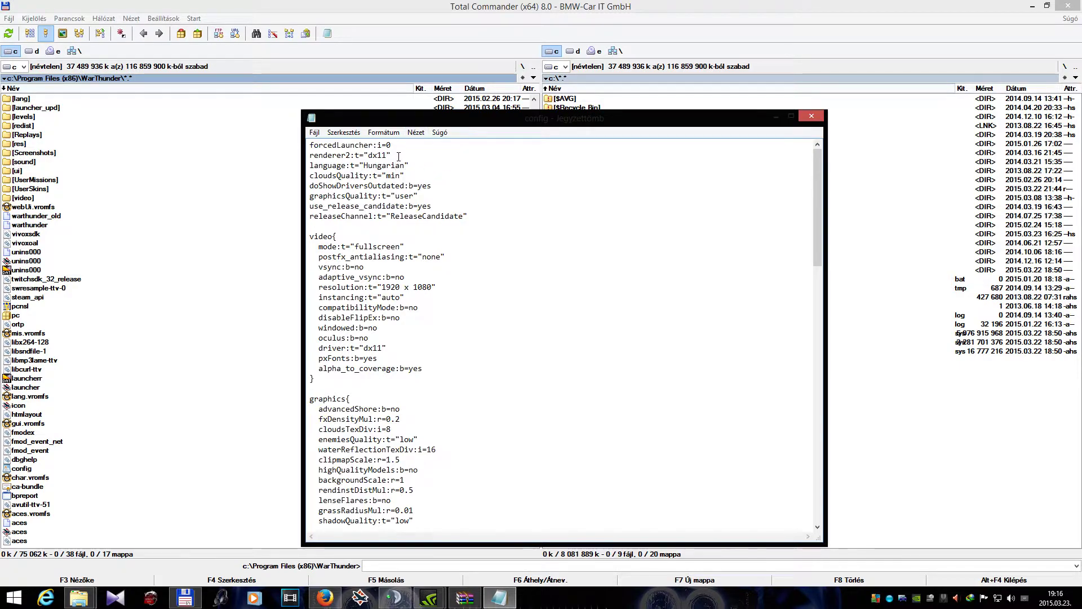
pyautogui.moveTo(405, 165); pyautogui.dragTo(364, 165)
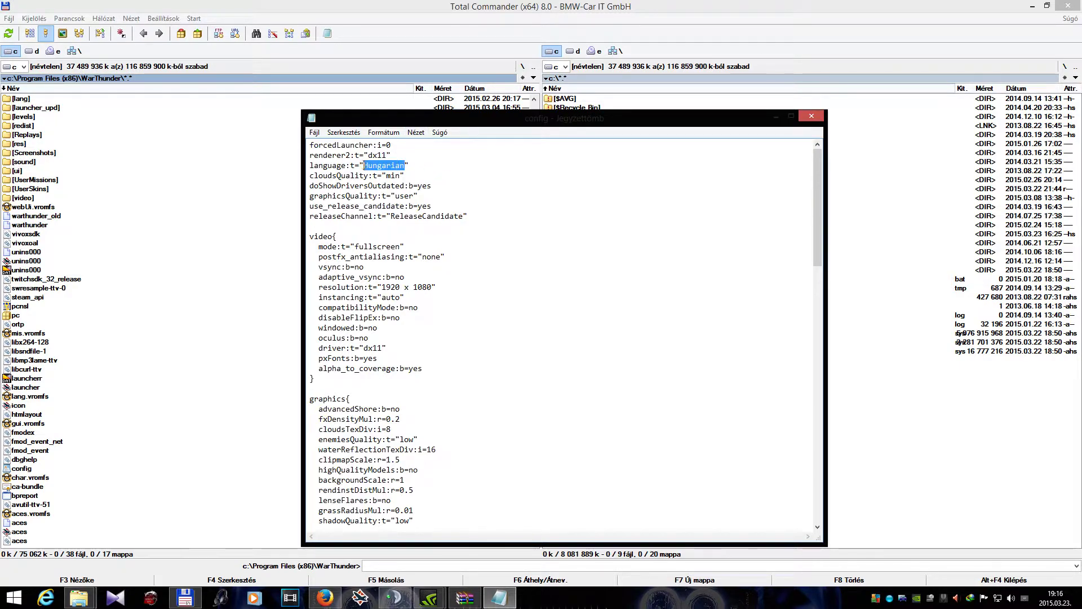
pyautogui.click(315, 134)
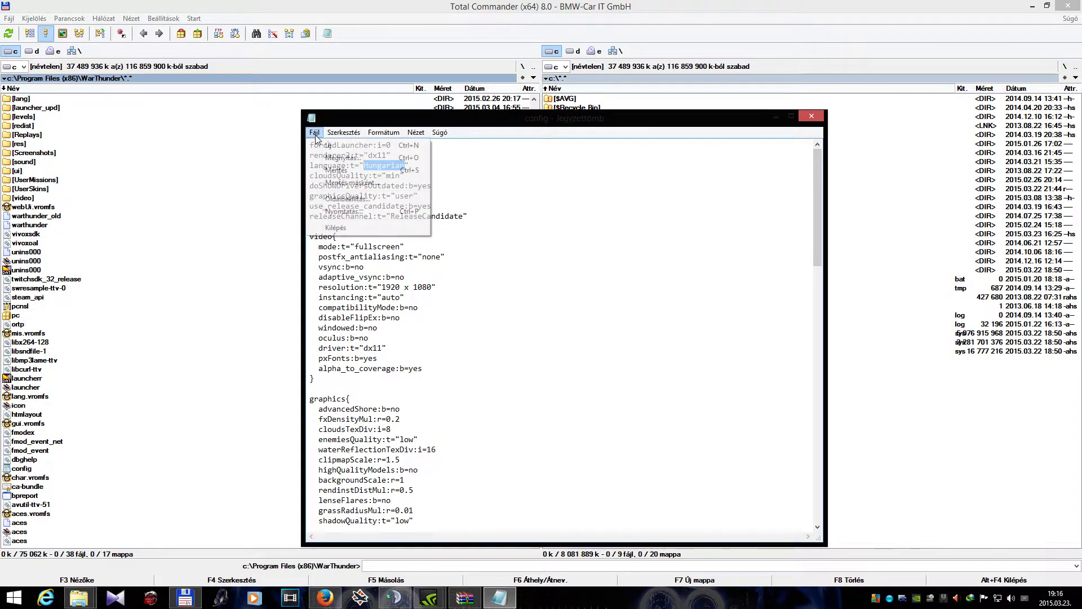
pyautogui.click(327, 168)
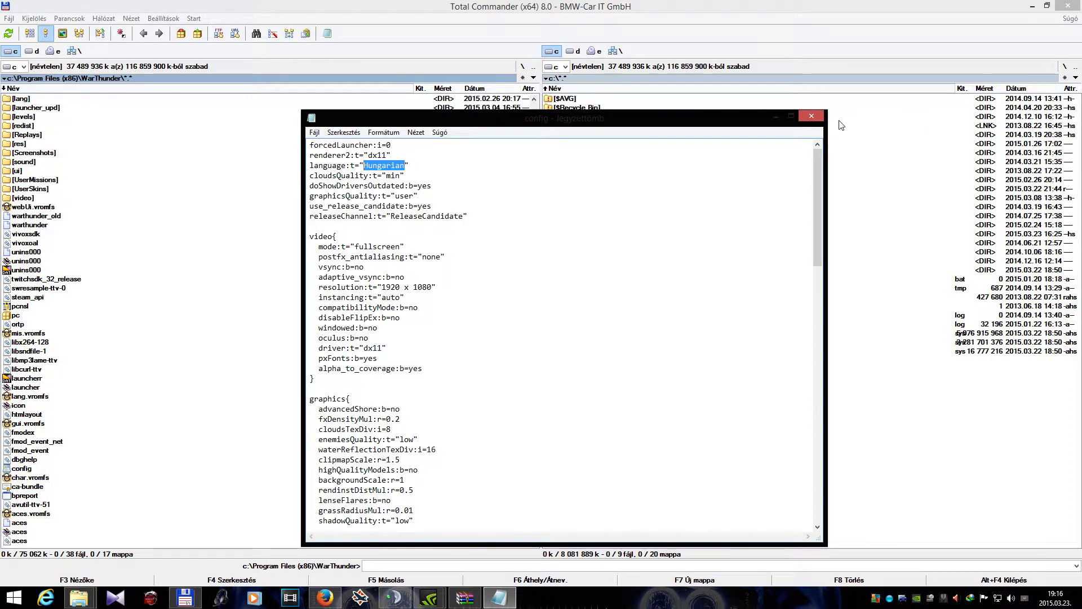
pyautogui.click(812, 116)
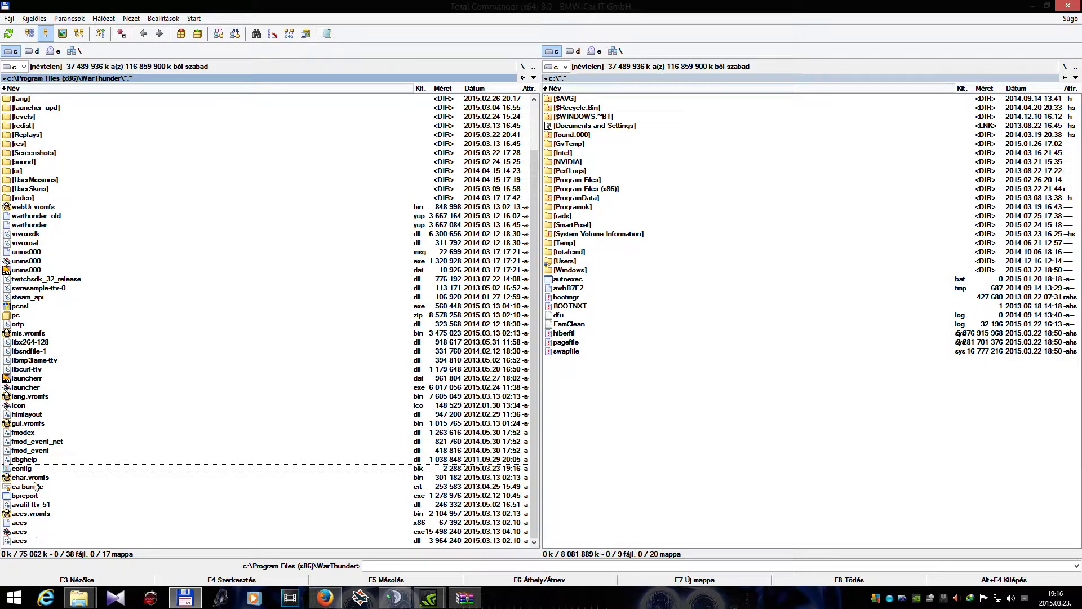
# Run the game launcher from the WarThunder directory and close its window.
pyautogui.click(48, 532)
pyautogui.doubleClick(48, 388)
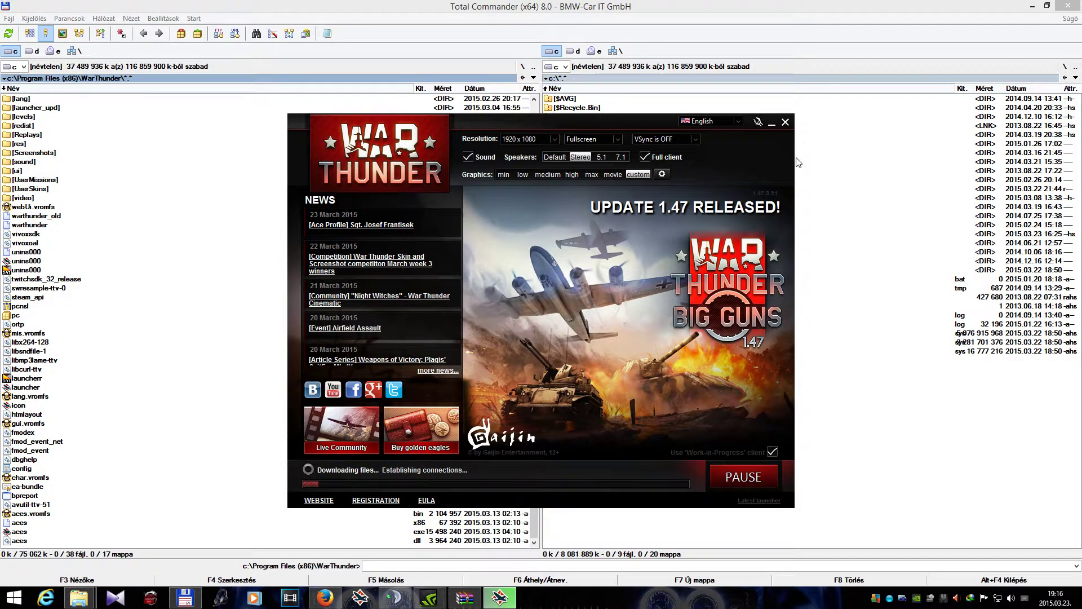
pyautogui.click(785, 122)
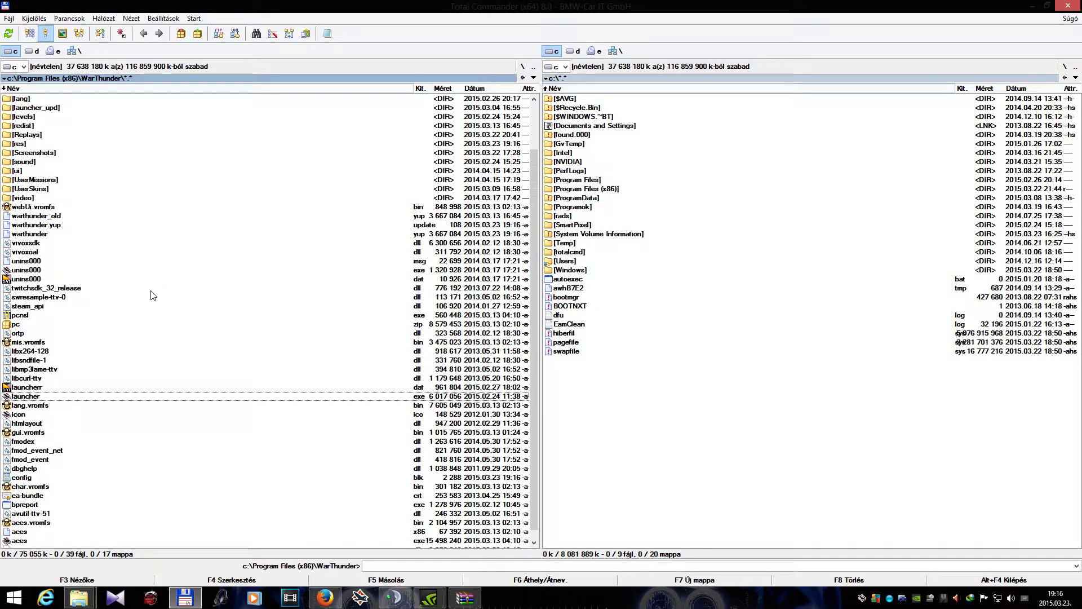
# Try to start the game directly with aces.exe, dismissing the startup error and closing the crashed program.
pyautogui.scroll(-1, 241, 392)
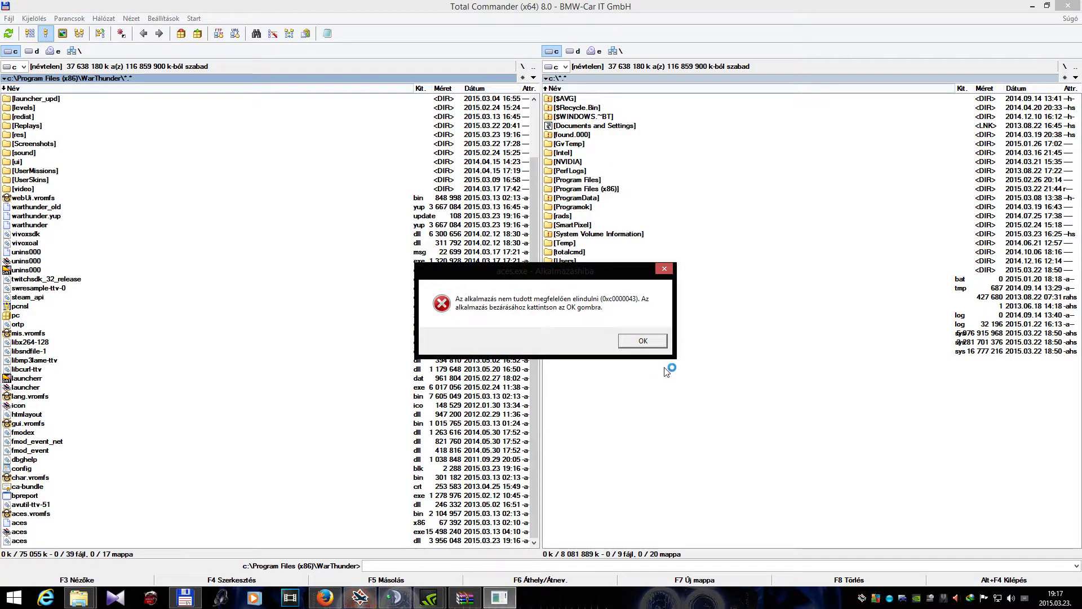
pyautogui.click(641, 339)
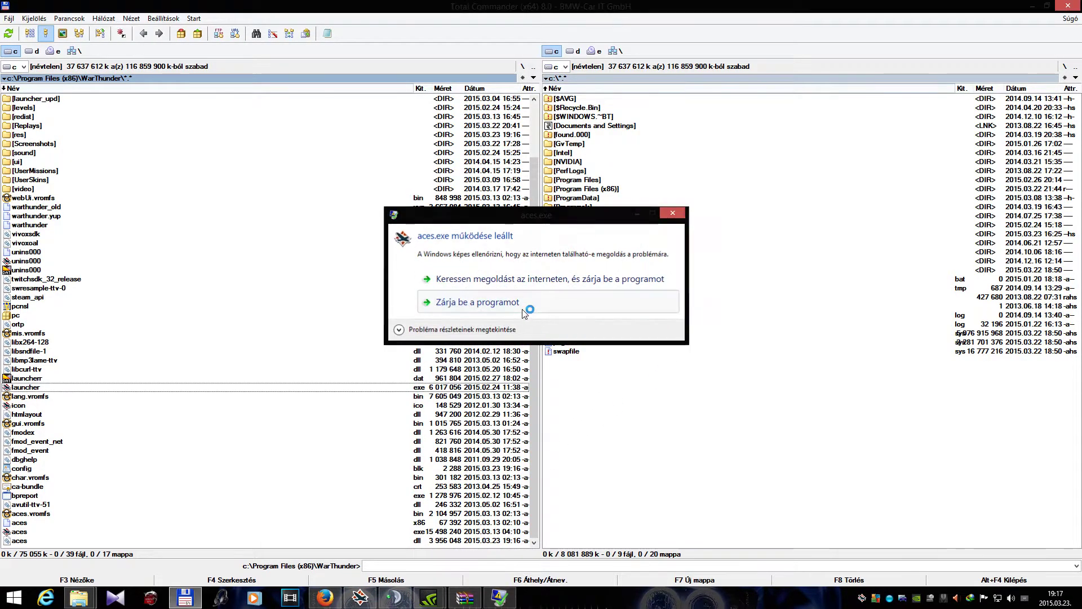
pyautogui.click(586, 303)
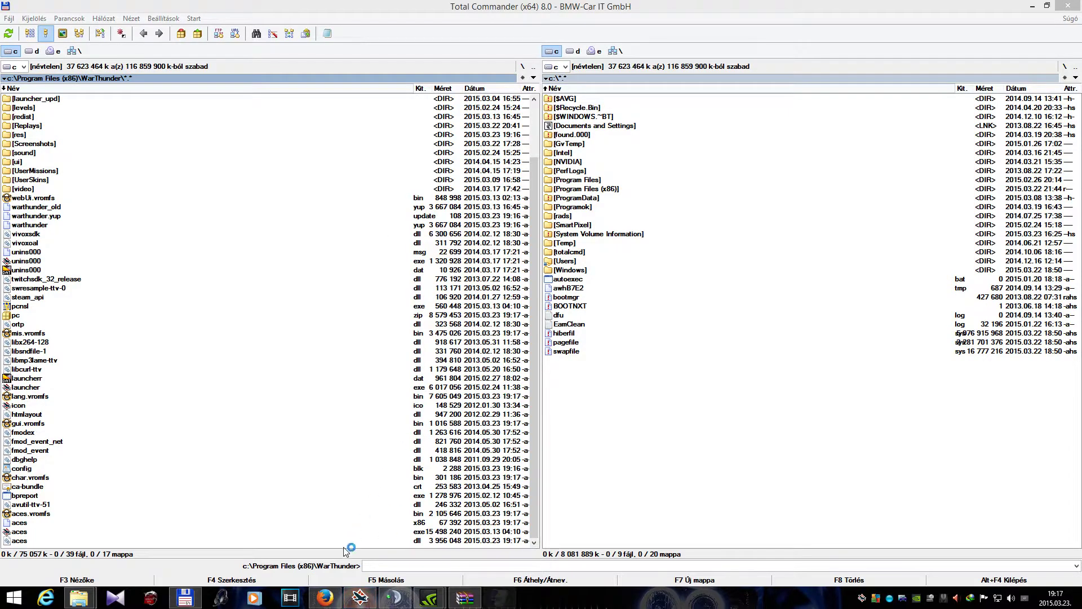
# Start the game after the launcher's download completes, decline the update check, and leave the game for the file manager.
pyautogui.click(513, 309)
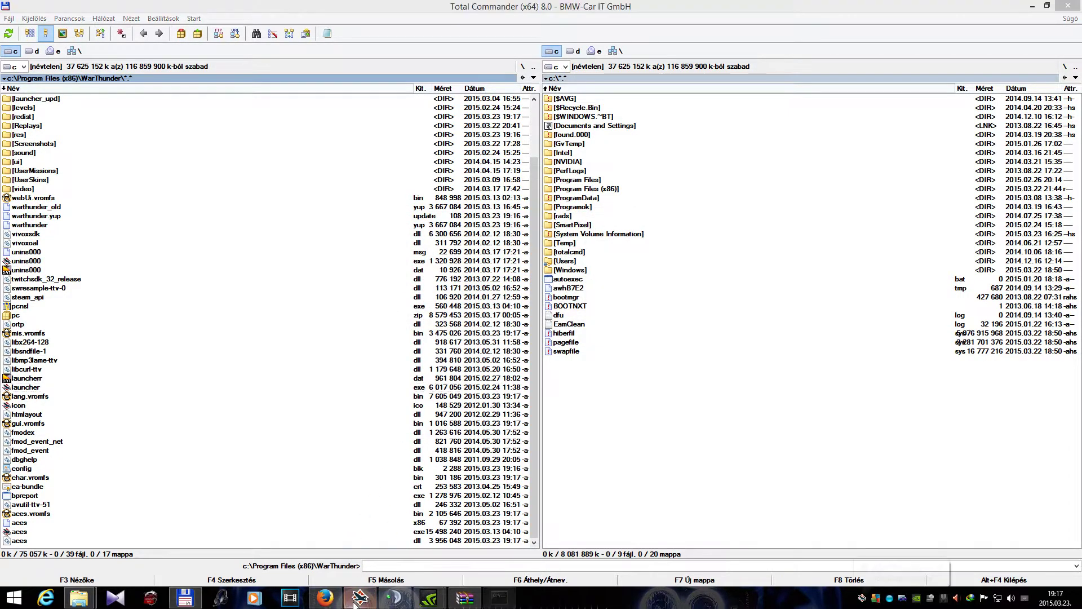
pyautogui.click(881, 574)
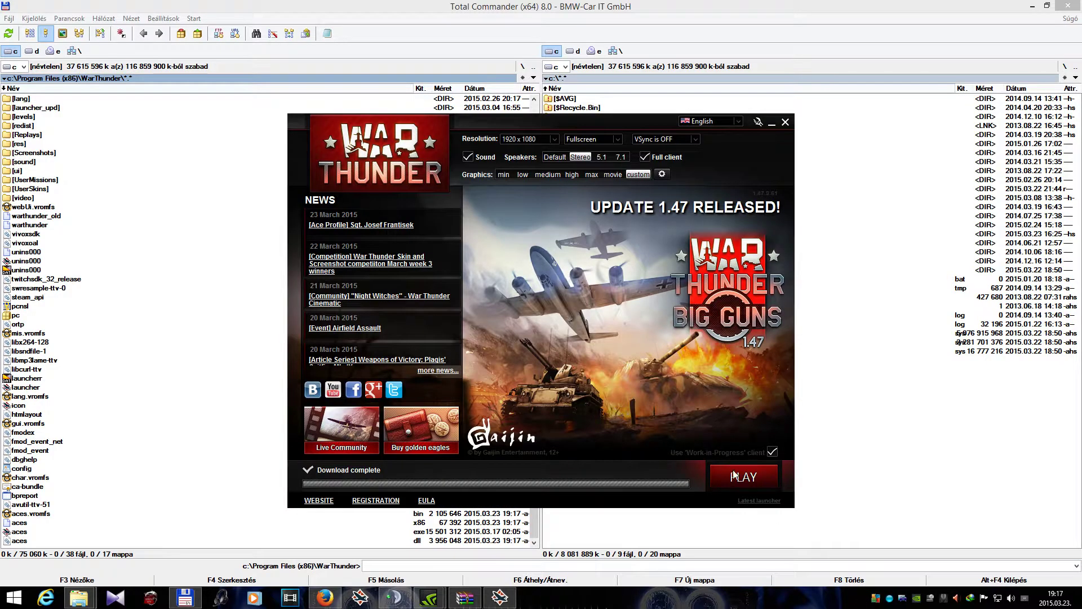
pyautogui.click(733, 477)
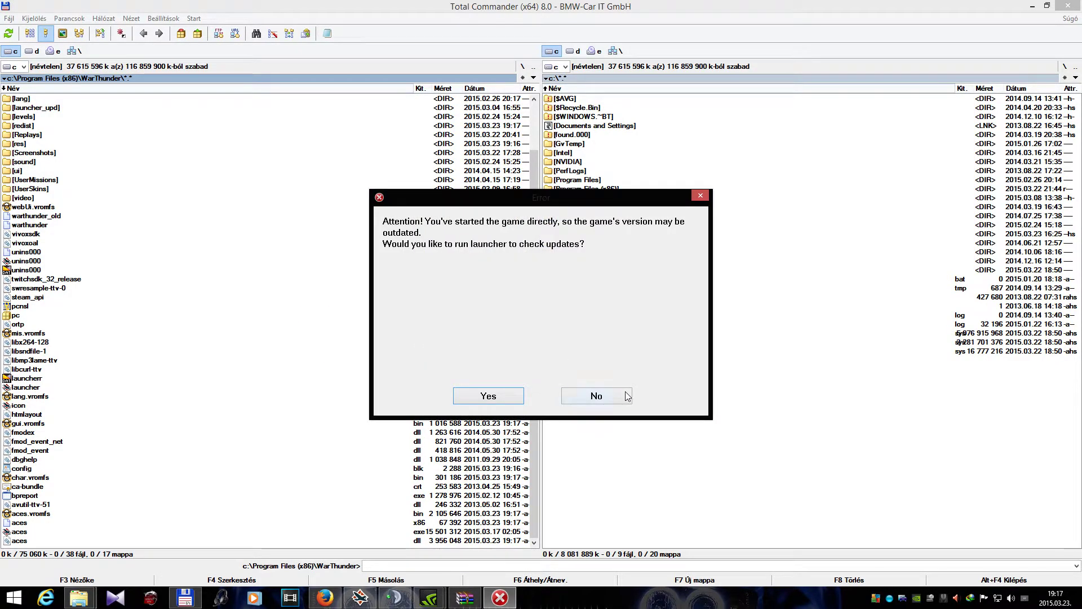
pyautogui.moveTo(534, 199); pyautogui.dragTo(429, 179)
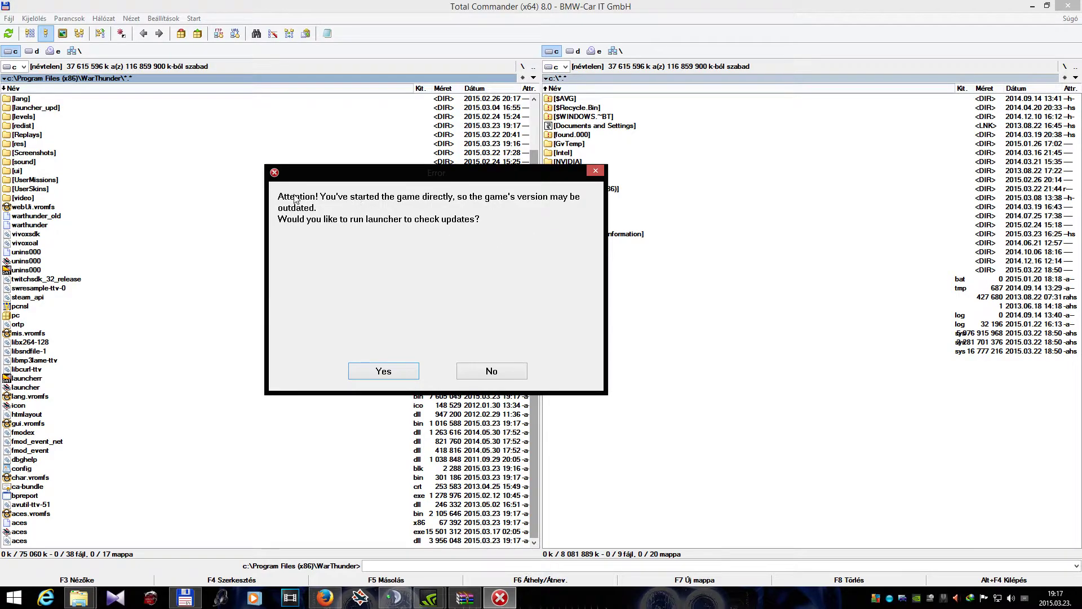
pyautogui.click(492, 371)
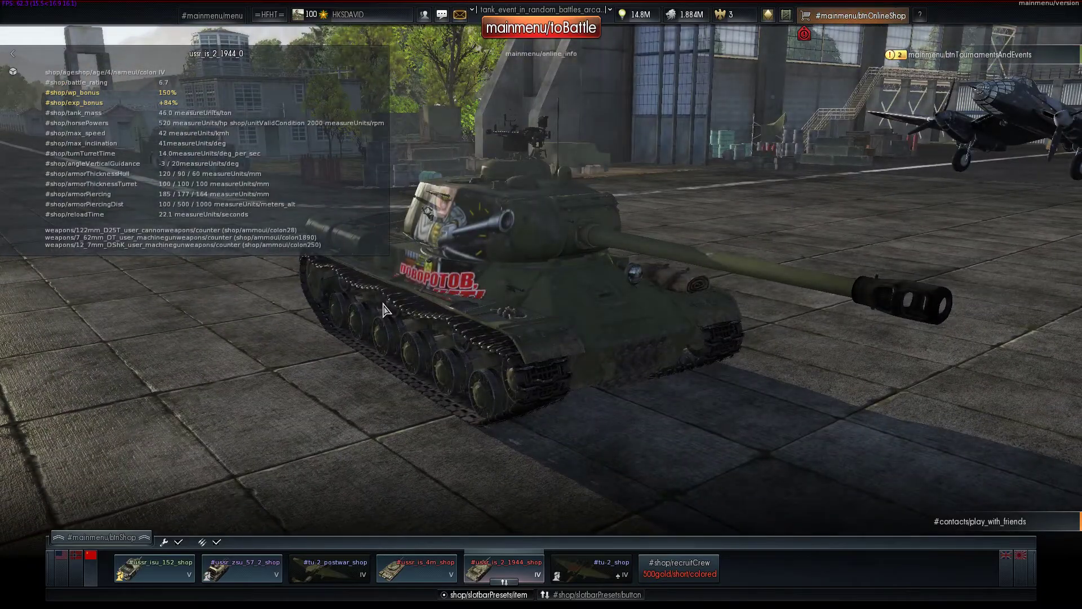
pyautogui.hotkey('alt', 'Tab')
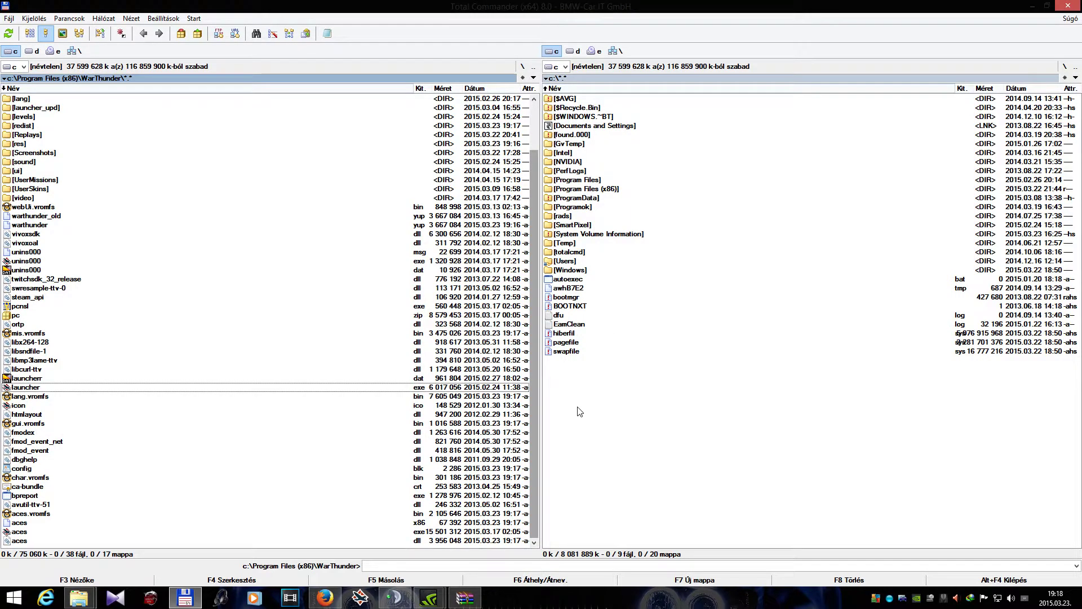
# Open the config file again, set the language value to "Hungarian", save the file and close it.
pyautogui.doubleClick(38, 469)
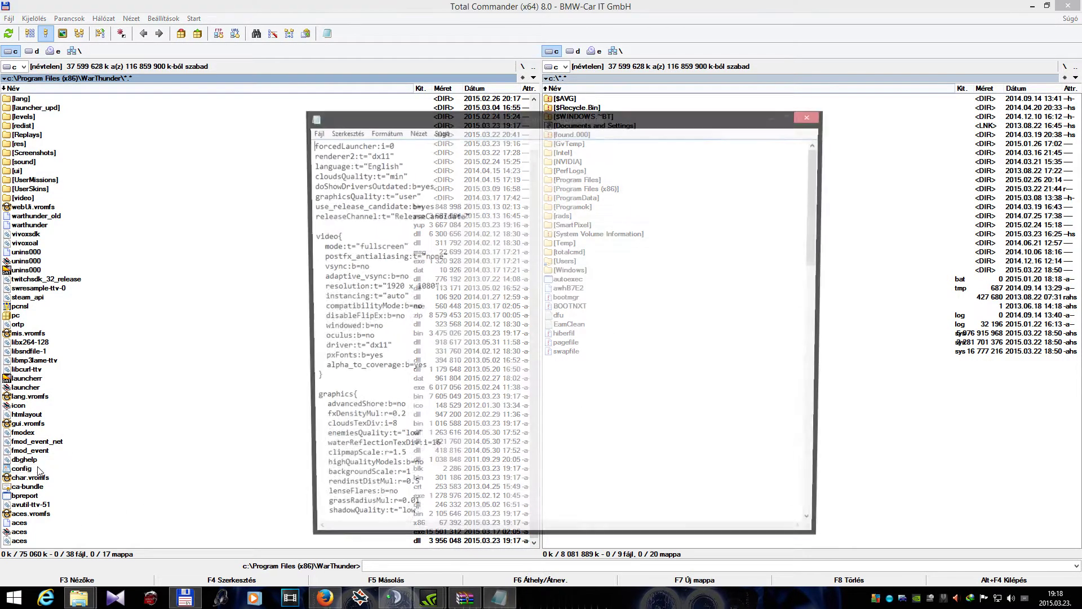
pyautogui.moveTo(364, 165); pyautogui.dragTo(395, 165)
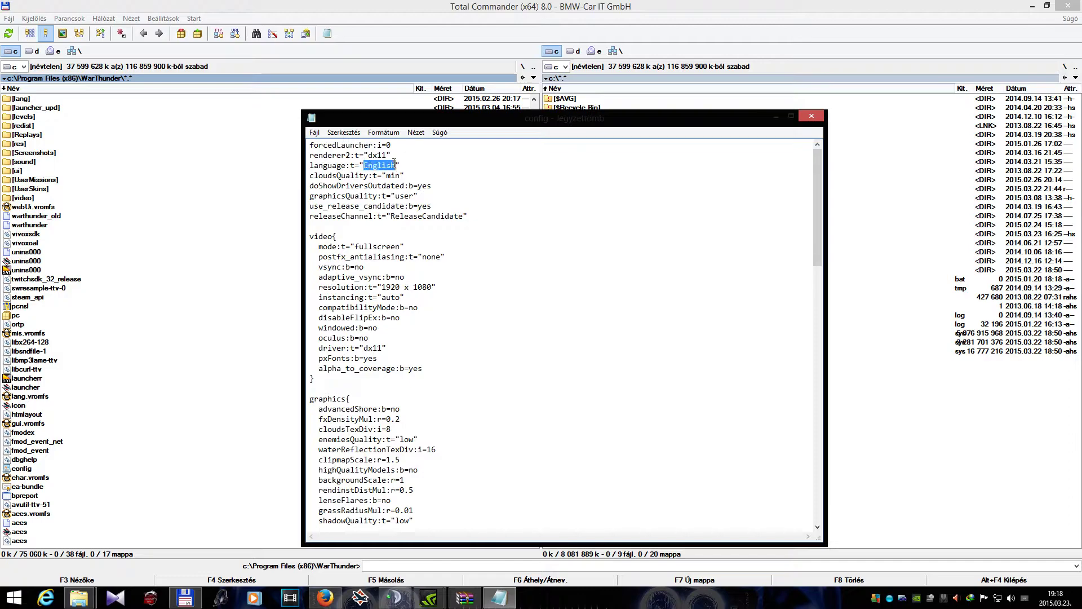
pyautogui.write('Engli')
pyautogui.press('BackSpace')
pyautogui.press('BackSpace')
pyautogui.write('Hungarian')
pyautogui.click(314, 132)
pyautogui.click(328, 170)
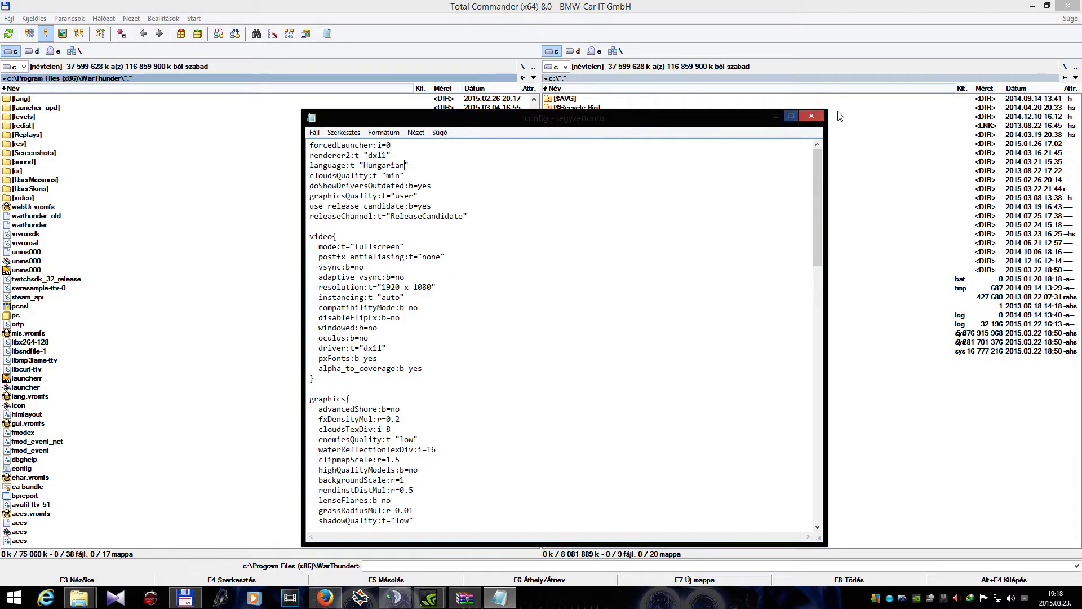
pyautogui.click(809, 118)
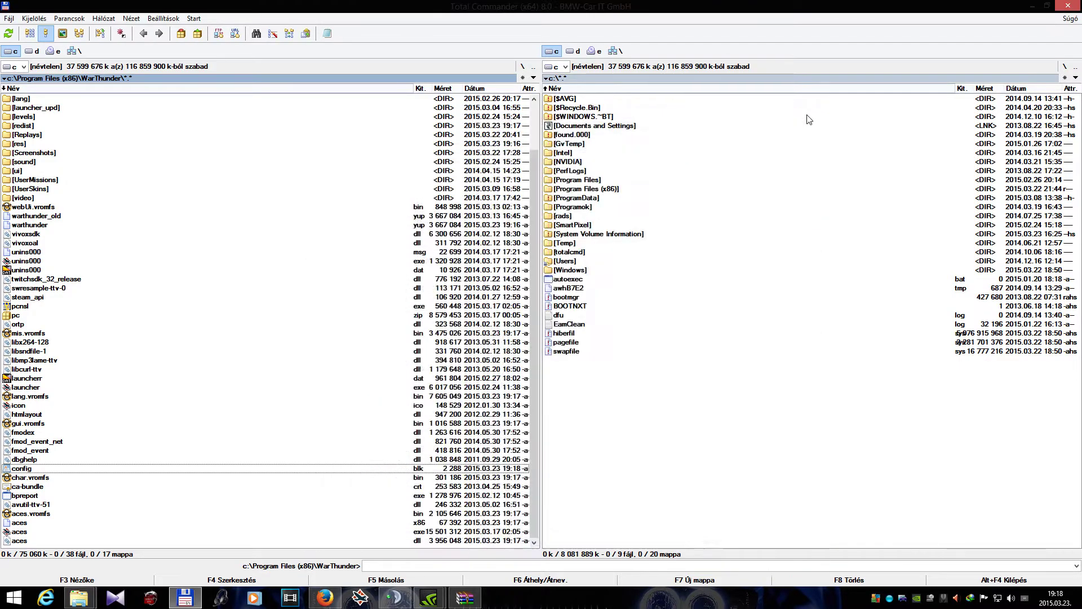
# Start the game directly with aces and decline running the launcher to check for updates.
pyautogui.rightClick(367, 602)
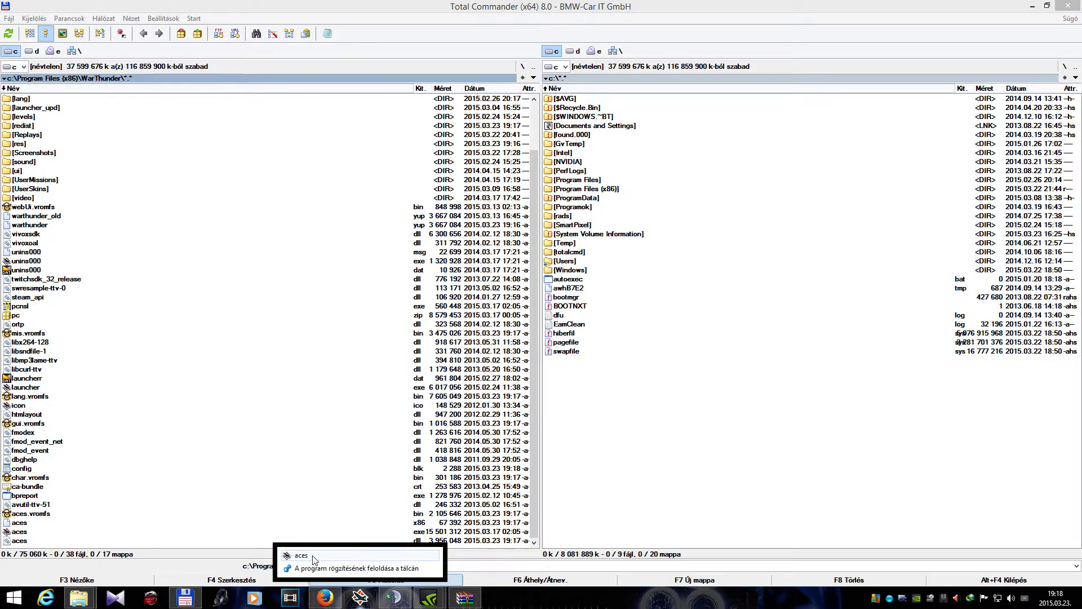
pyautogui.click(24, 531)
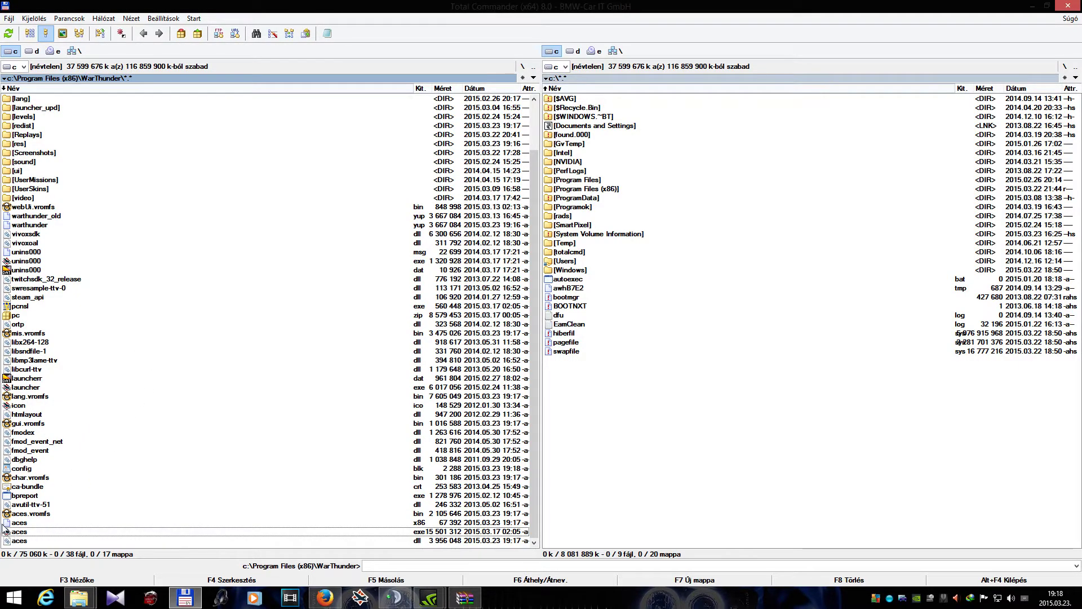
pyautogui.click(362, 599)
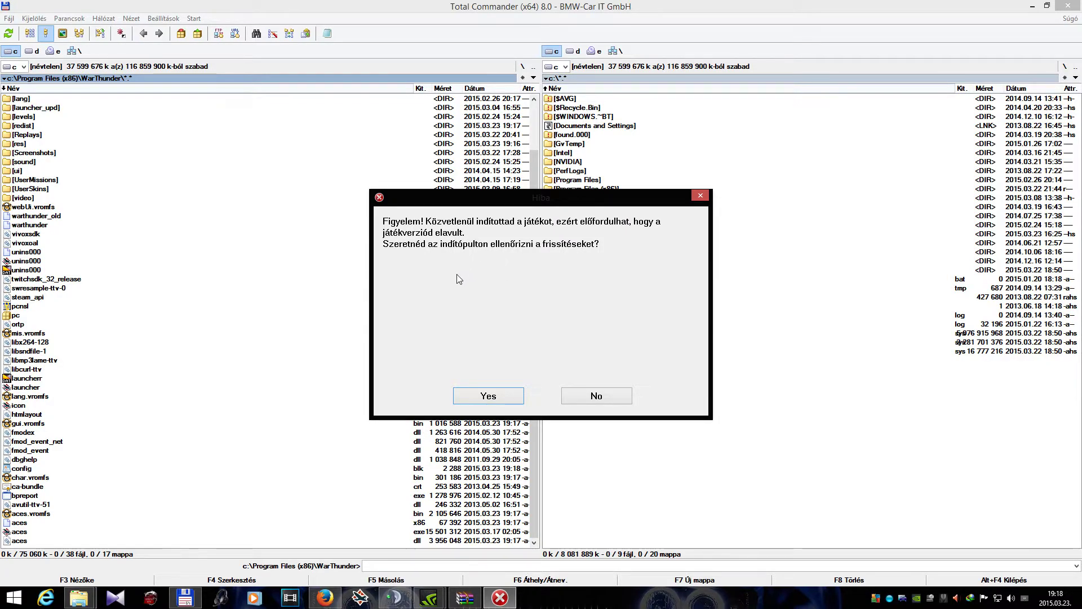
pyautogui.click(596, 397)
pyautogui.click(597, 397)
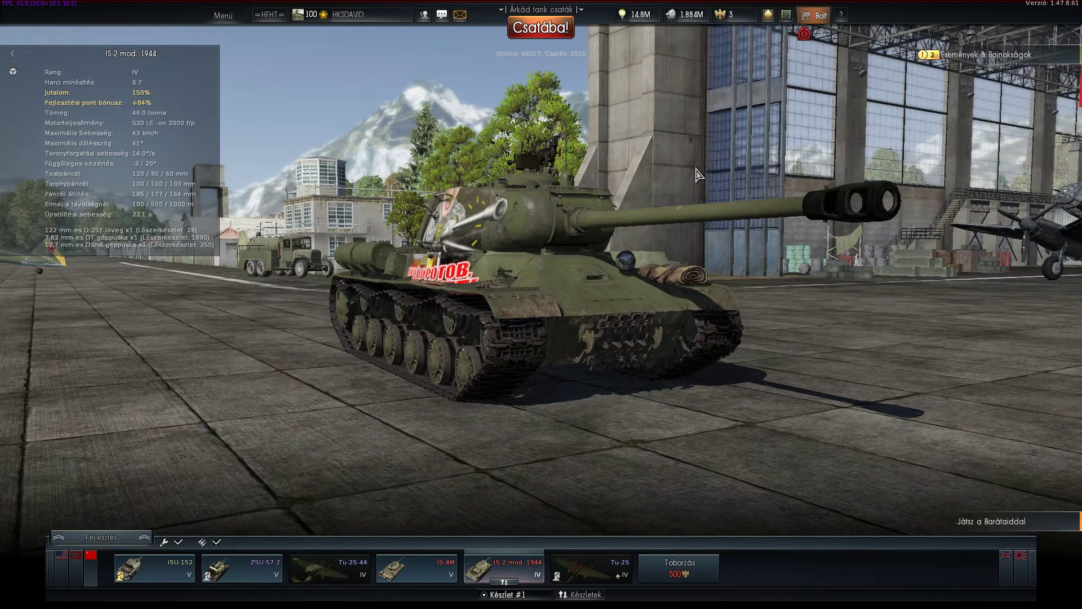
# Replace the IS-2 mod. 1944 in its crew slot with the IS-3, then view the IS-4M, ZSU-57-2 and German lineup.
pyautogui.click(504, 582)
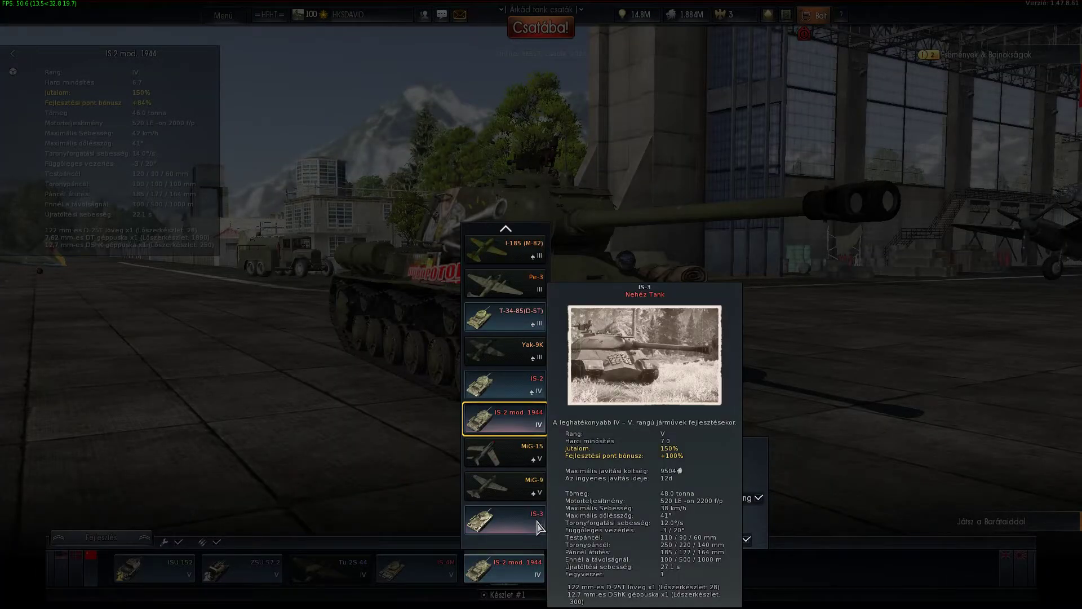
pyautogui.click(542, 516)
pyautogui.click(414, 568)
pyautogui.click(285, 383)
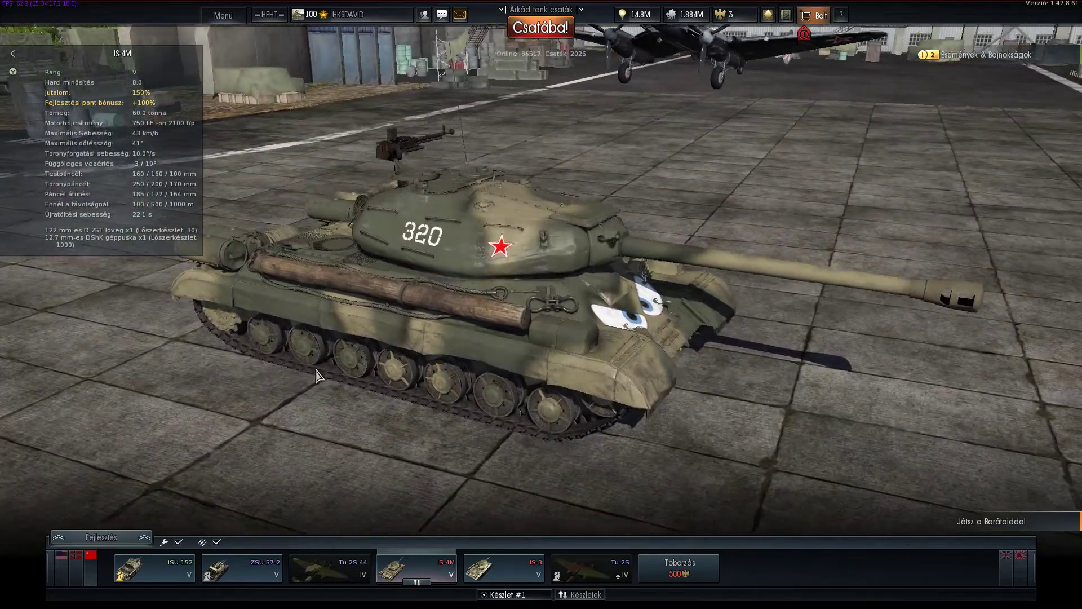
pyautogui.click(214, 557)
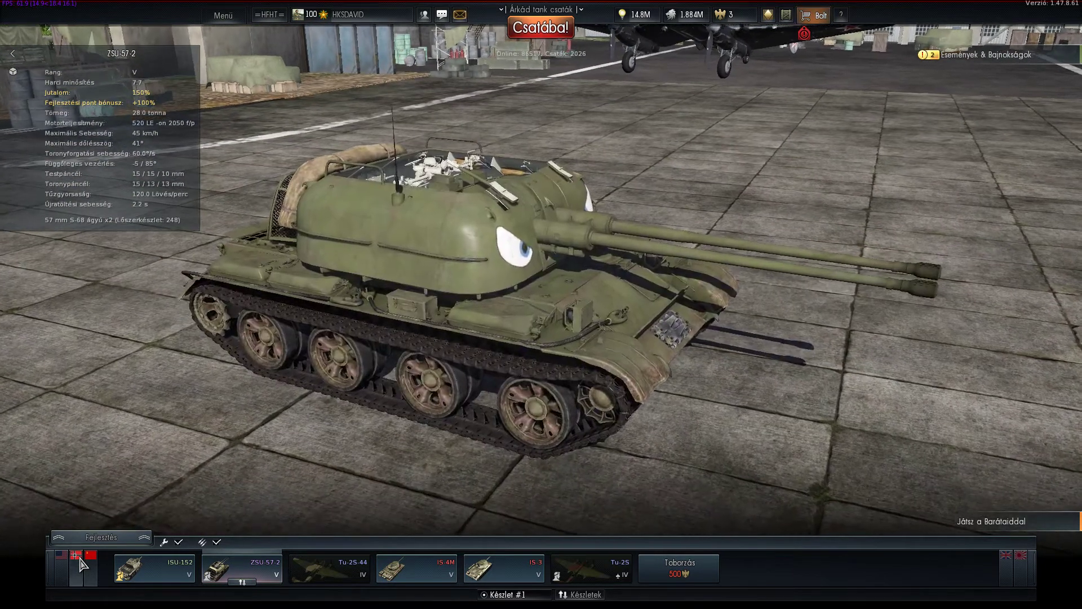
pyautogui.click(79, 559)
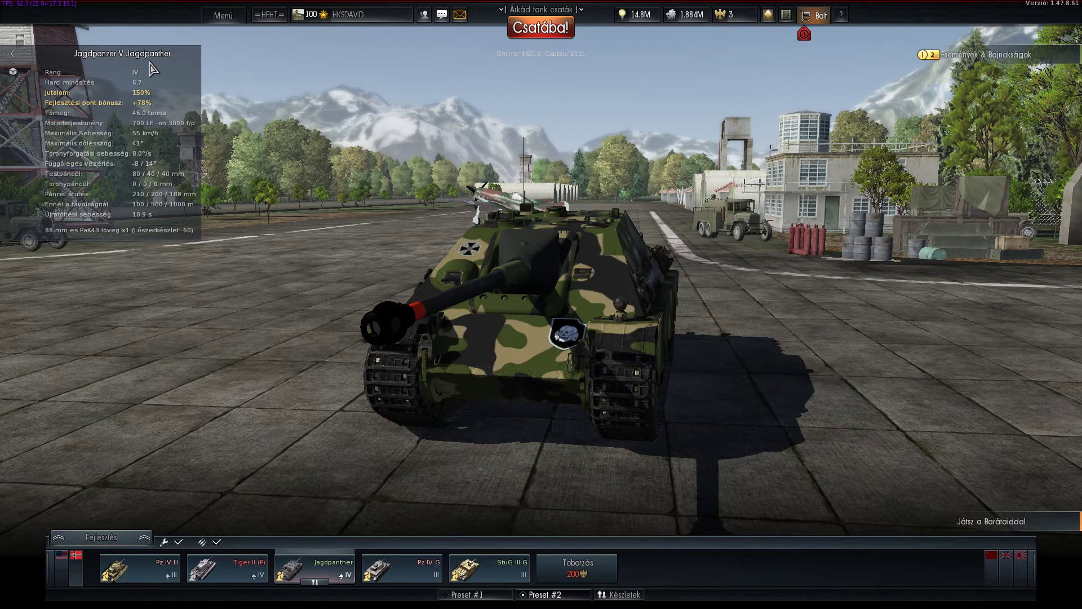
# Return to Total Commander, enter the game's Screenshots folder and open the image shot 2015.03.22 17.28.12.
pyautogui.hotkey('alt', 'Tab')
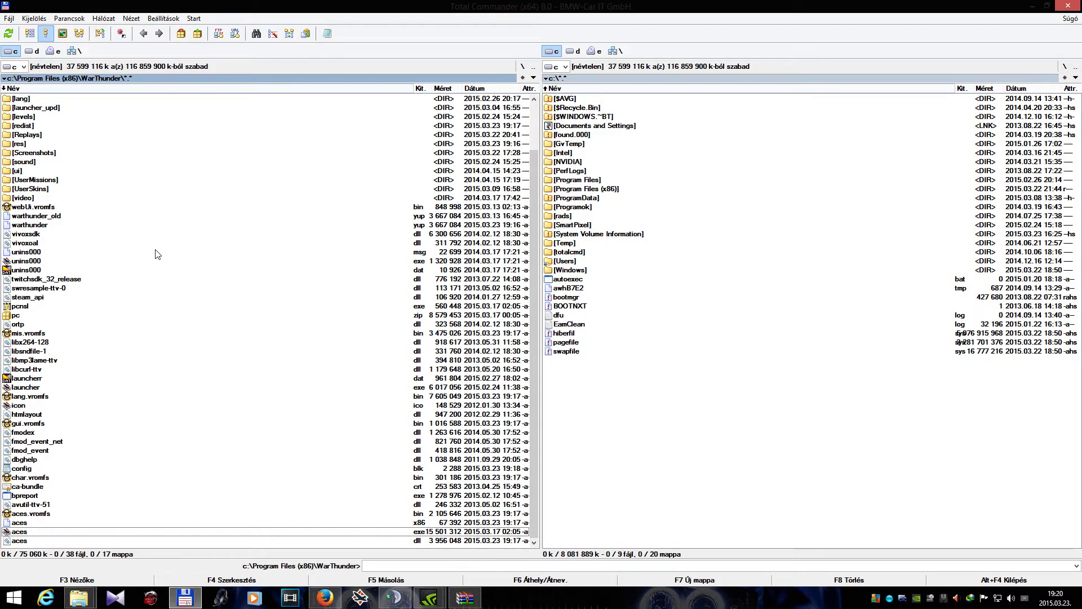
pyautogui.scroll(2, 129, 275)
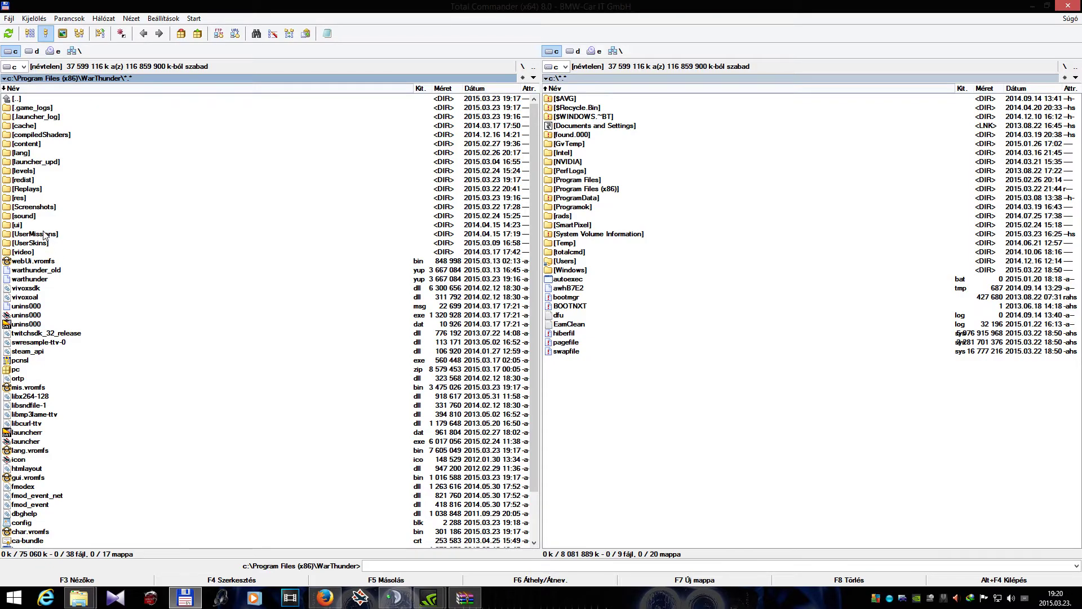
pyautogui.doubleClick(41, 208)
pyautogui.click(34, 107)
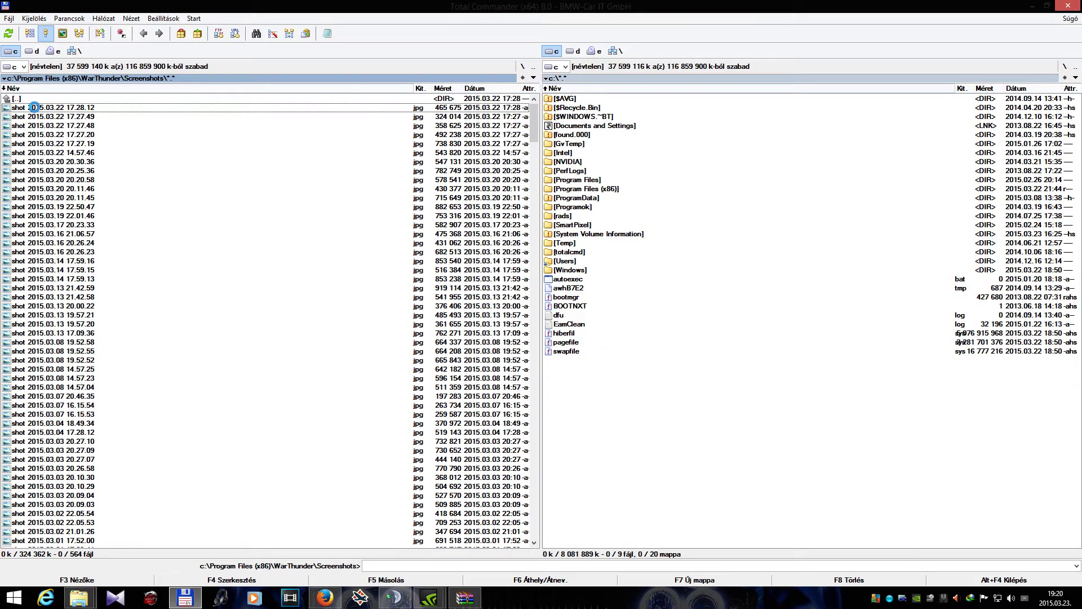
pyautogui.doubleClick(34, 107)
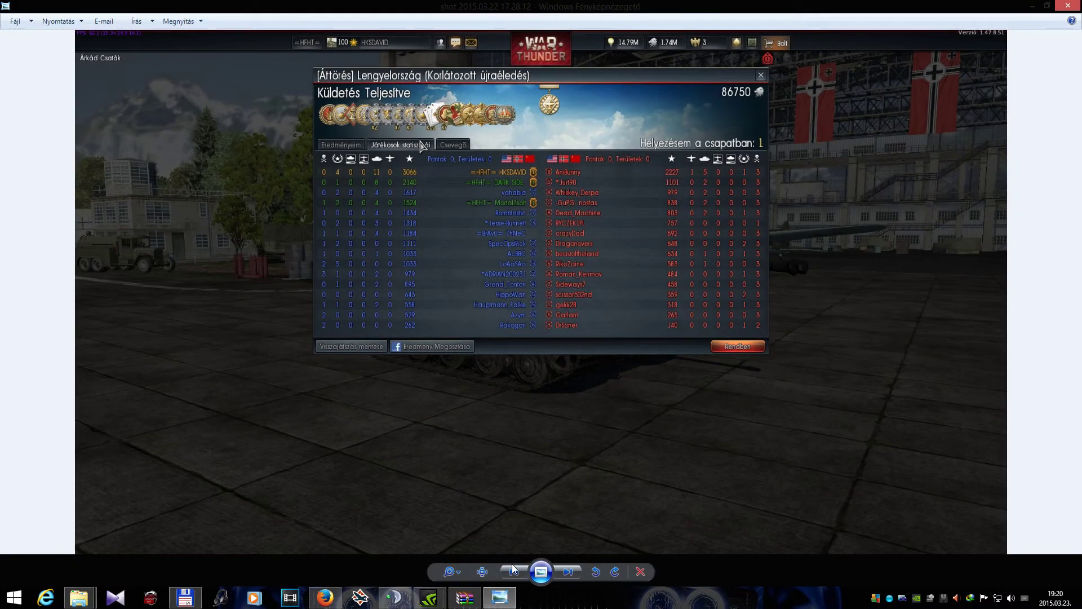
# Browse through several of the other saved game screenshots and close the image viewer.
pyautogui.click(518, 571)
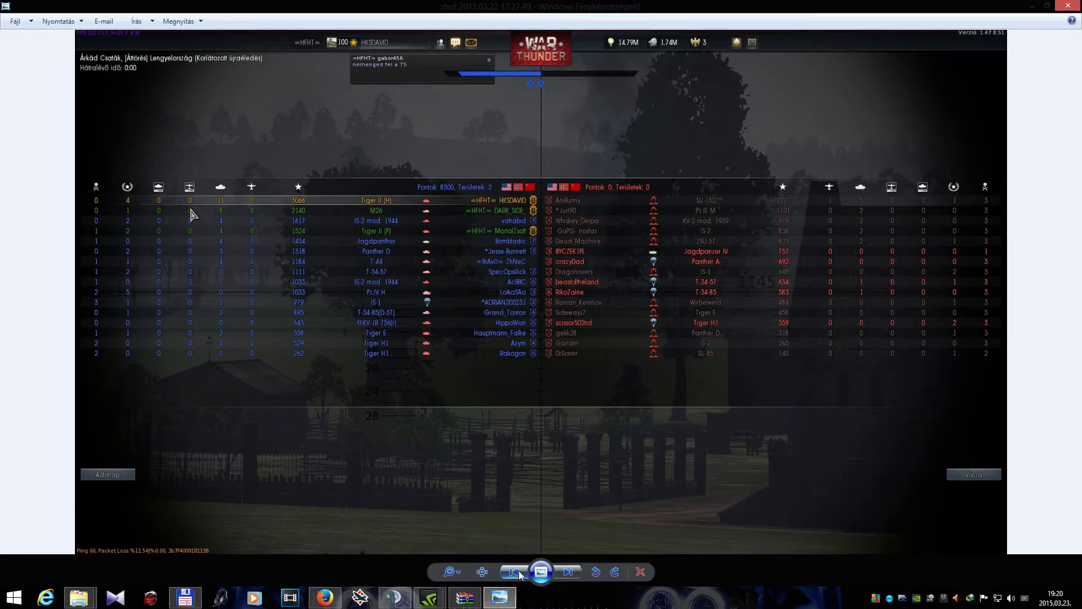
pyautogui.click(518, 570)
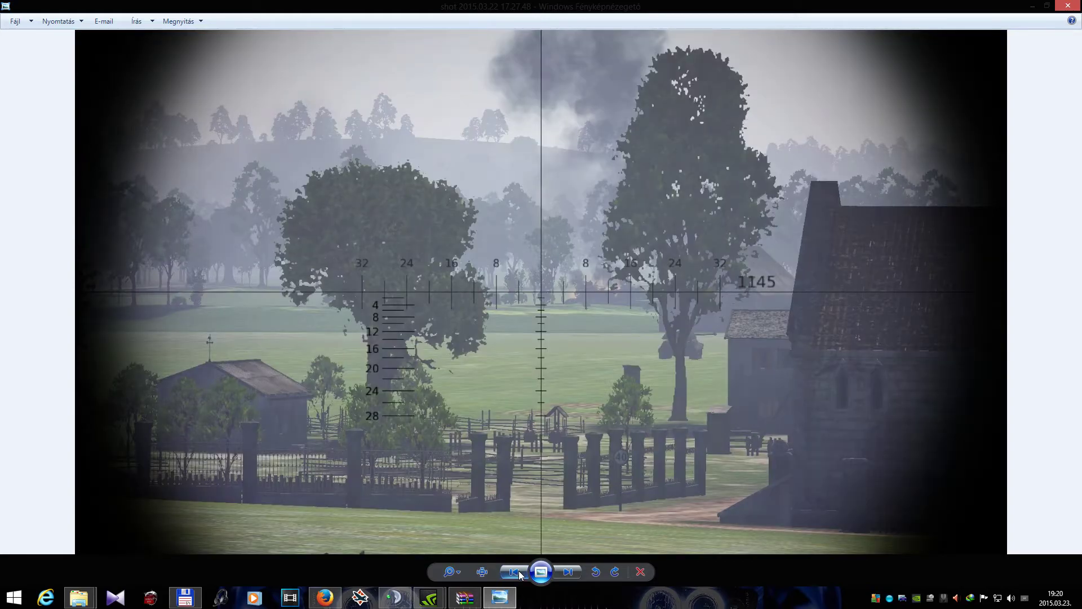
pyautogui.click(519, 572)
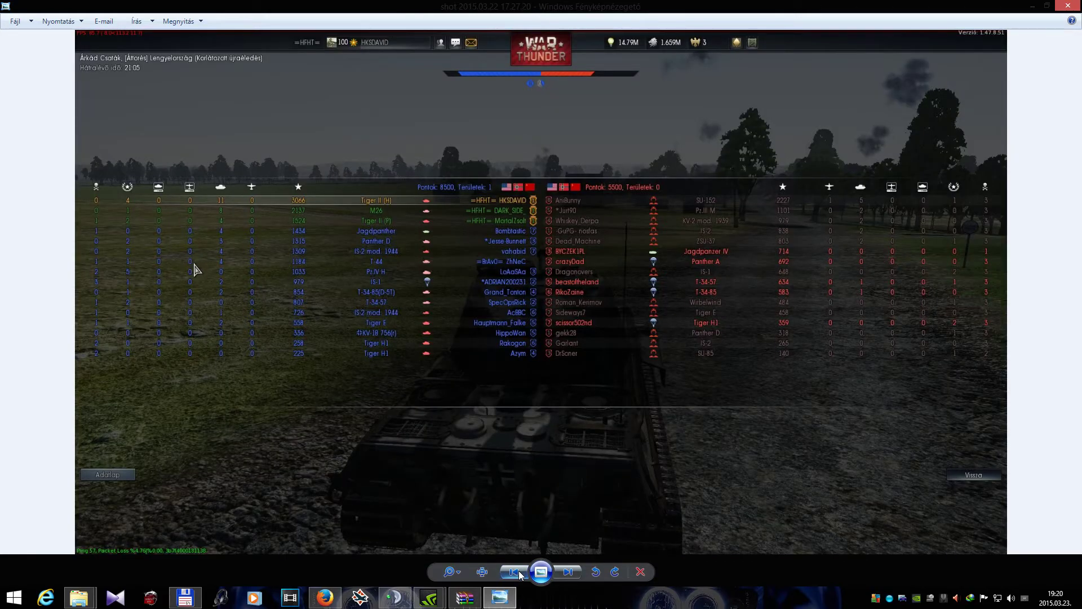
pyautogui.click(518, 571)
pyautogui.click(518, 571)
pyautogui.click(518, 571)
pyautogui.click(519, 572)
pyautogui.click(518, 571)
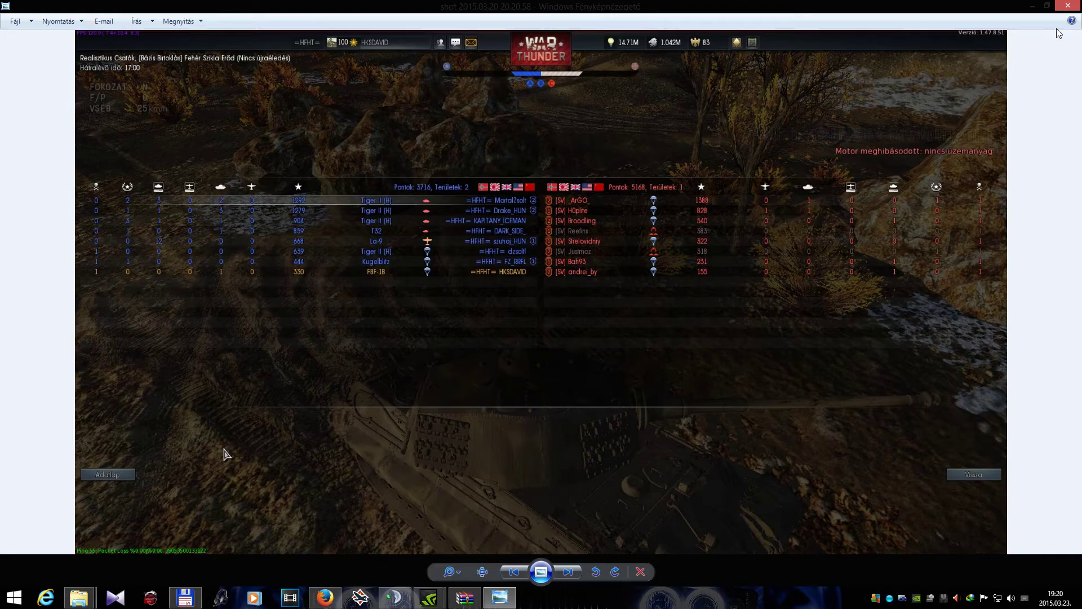
pyautogui.click(1077, 13)
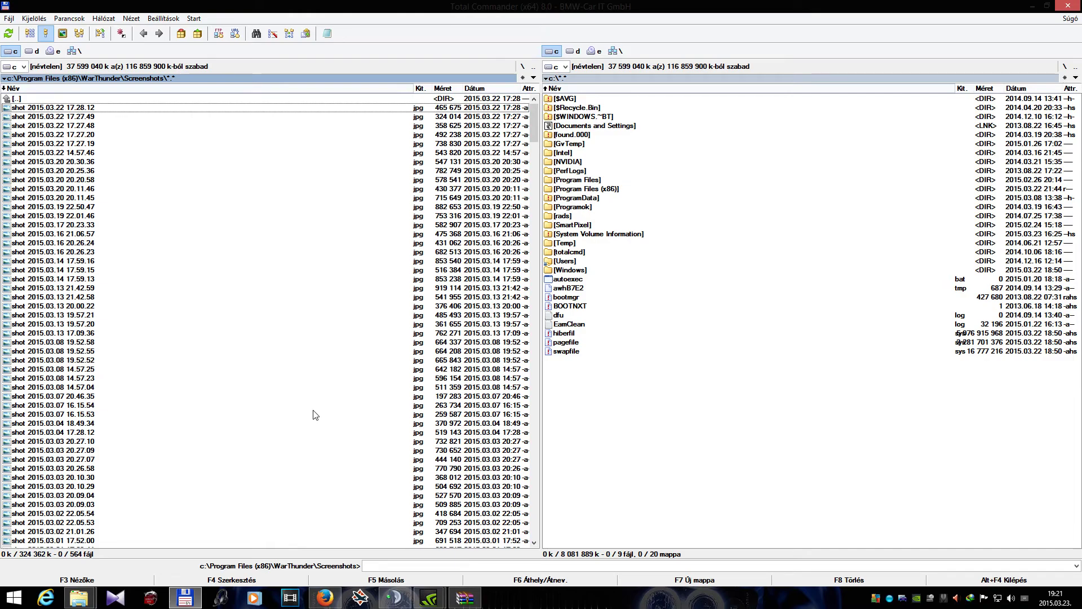
pyautogui.press('F6')
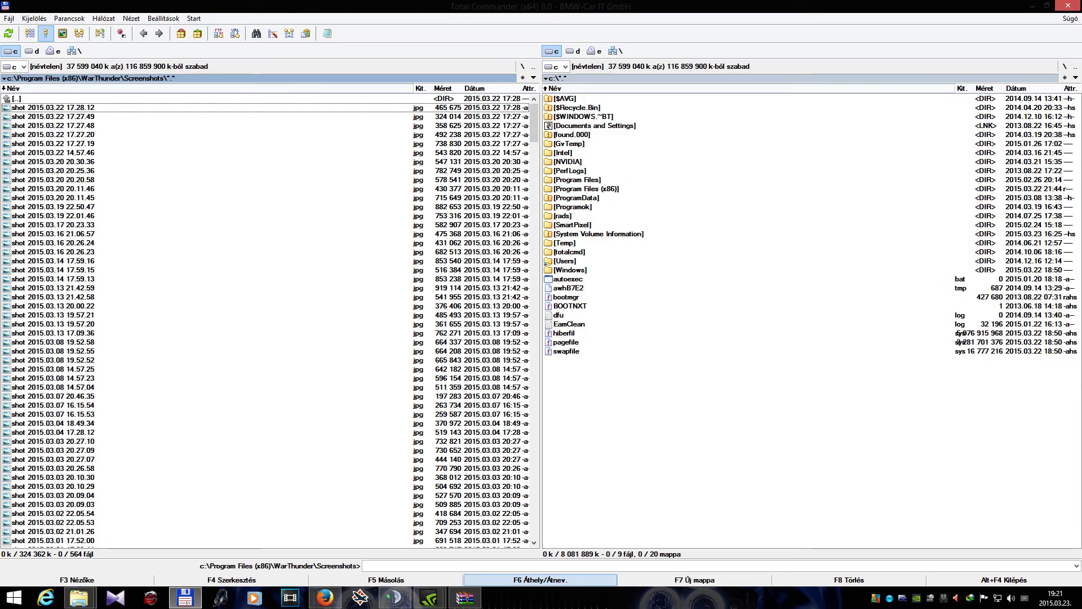